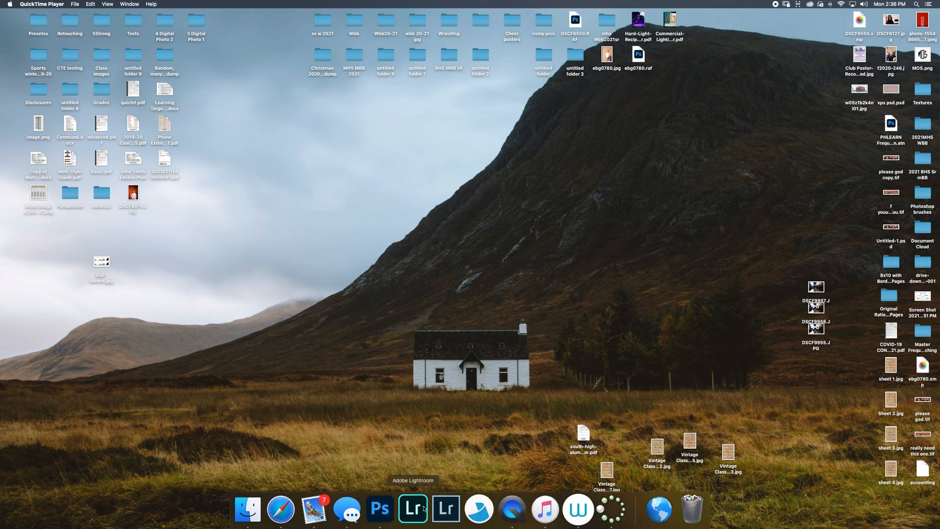
Step: Move the four Vintage Class JPG files and the south-high PDF near the bottom of the desktop to the Trash
{"action": "mouse_move", "coordinate": [361, 512]}
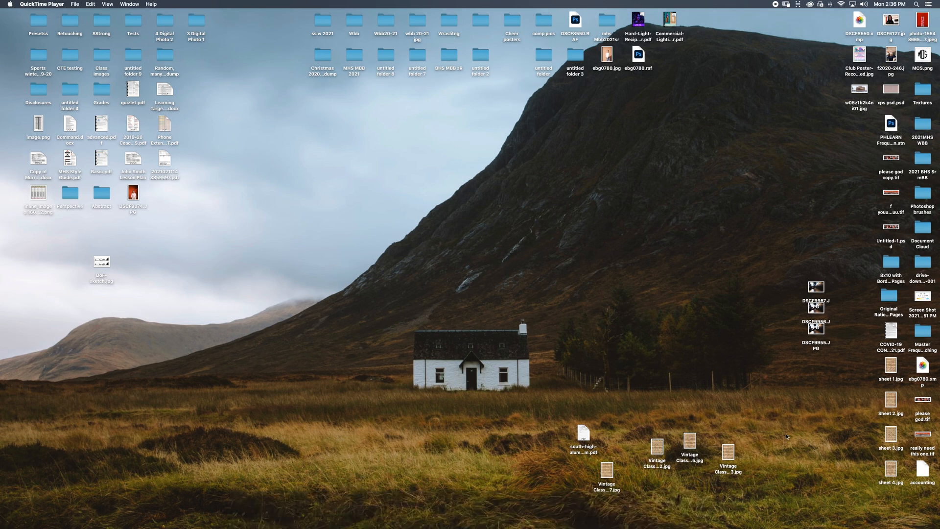
{"action": "left_click_drag", "start_coordinate": [786, 436], "coordinate": [558, 508]}
{"action": "key", "text": "super+BackSpace"}
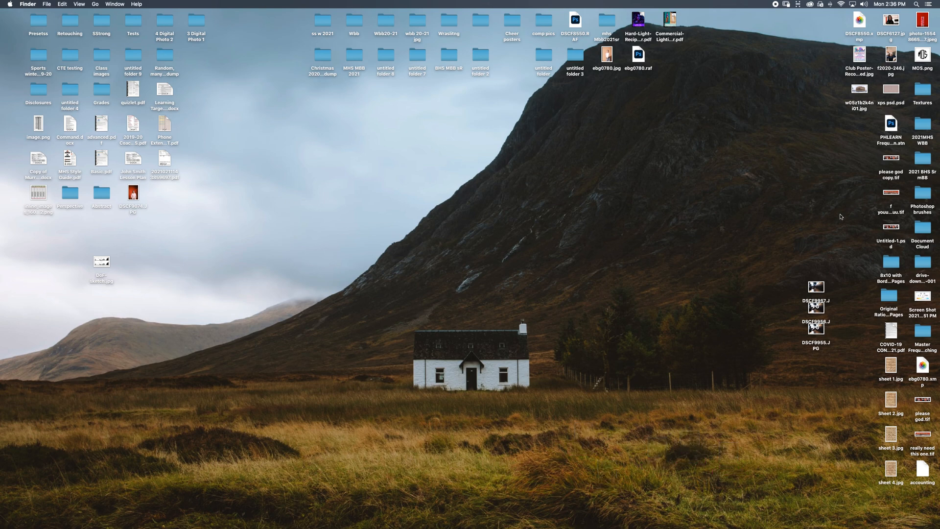
Step: Spread DSCF9957.JPG, DSCF9956.JPG and DSCF9955.JPG into a side-by-side row on the desktop
{"action": "left_click_drag", "start_coordinate": [816, 286], "coordinate": [737, 290]}
{"action": "left_click_drag", "start_coordinate": [815, 307], "coordinate": [761, 291]}
{"action": "left_click_drag", "start_coordinate": [815, 326], "coordinate": [788, 292]}
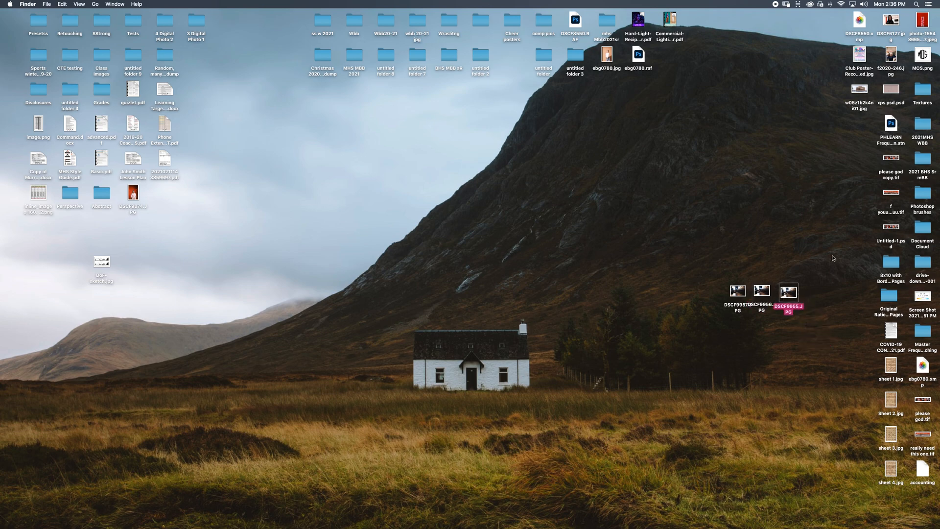
Step: Preview DSCF9957.JPG and browse through DSCF9956.JPG and DSCF9955.JPG to see their differing depth of field
{"action": "left_click", "coordinate": [743, 298]}
{"action": "key", "text": "space"}
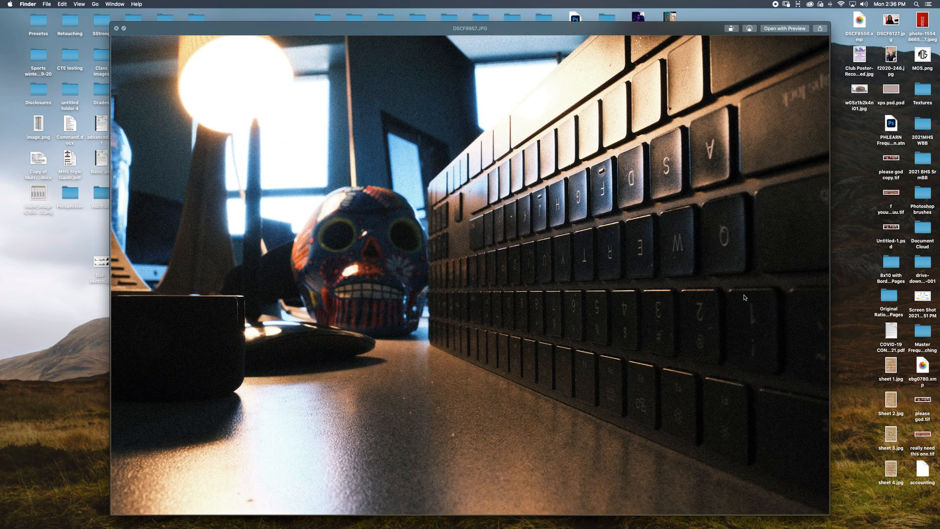
{"action": "key", "text": "Right"}
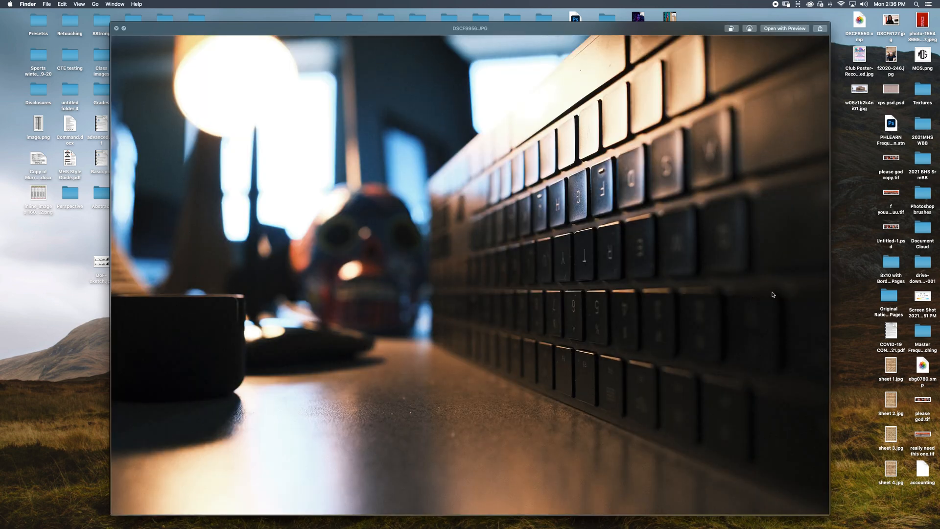
{"action": "key", "text": "Right"}
{"action": "key", "text": "Left"}
{"action": "key", "text": "Right"}
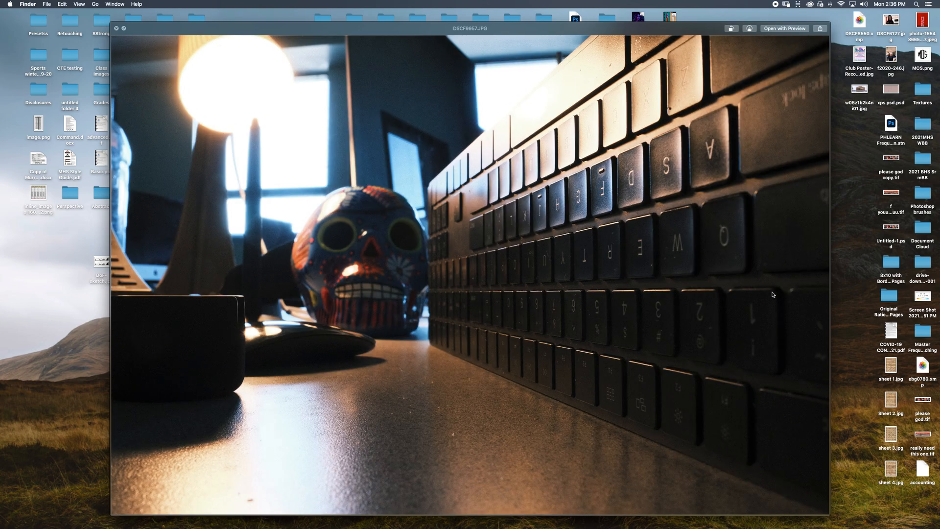
{"action": "key", "text": "Left"}
{"action": "key", "text": "Left"}
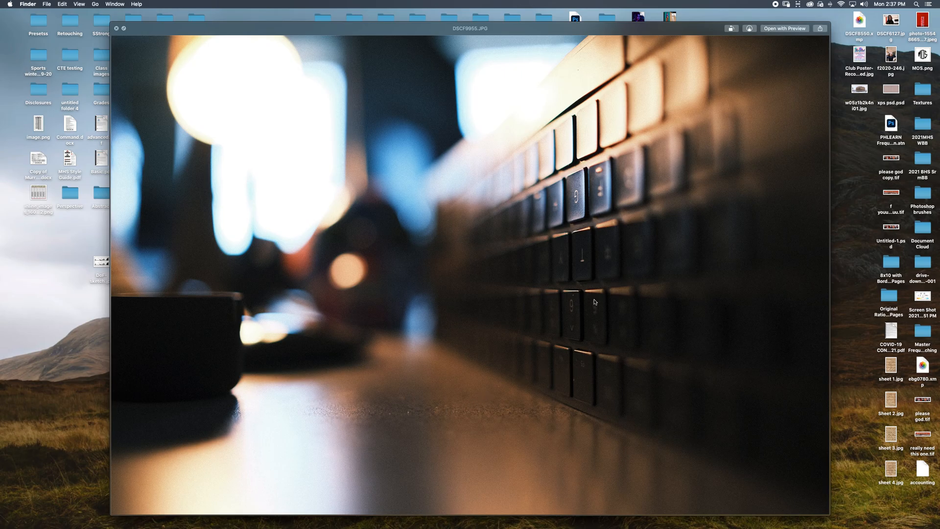
Step: Alternate the preview mainly between DSCF9955.JPG and DSCF9956.JPG to compare how background blur and keyboard sharpness change
{"action": "key", "text": "Right"}
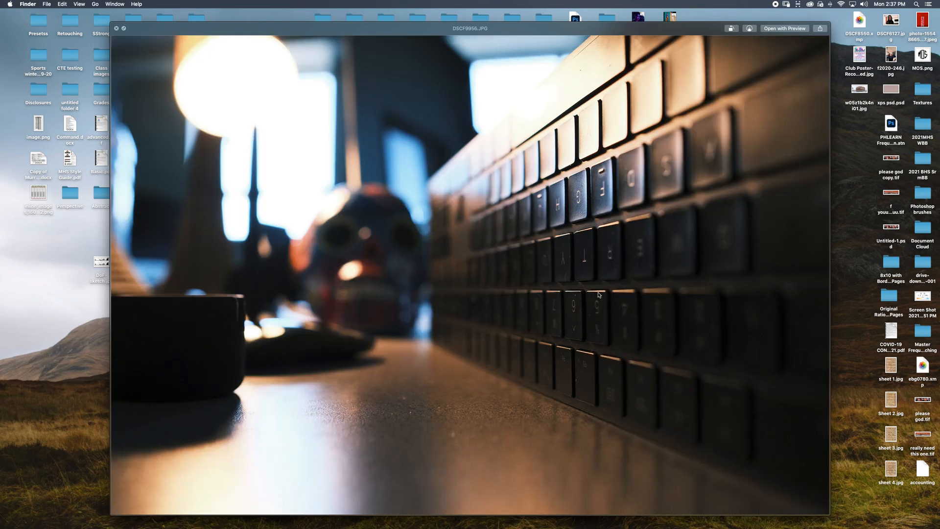
{"action": "key", "text": "Right"}
{"action": "key", "text": "Left"}
{"action": "key", "text": "Left"}
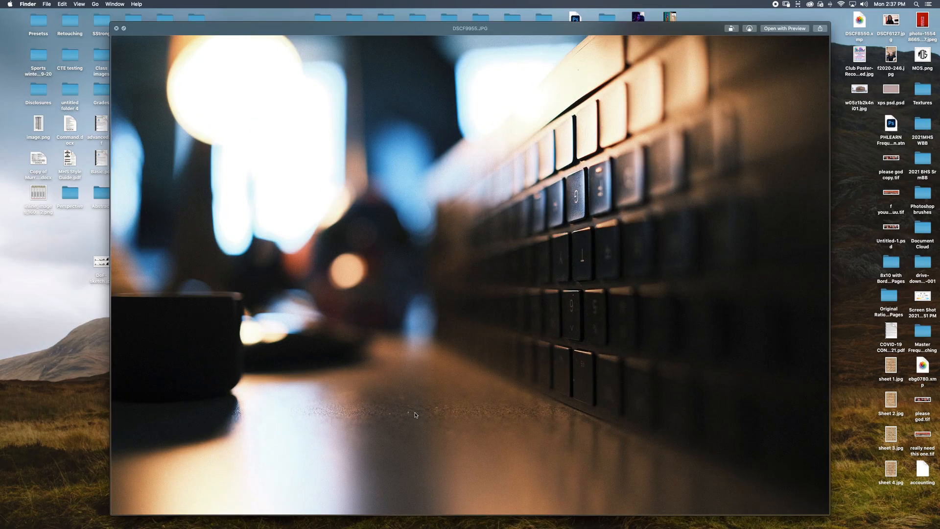
{"action": "key", "text": "Right"}
{"action": "key", "text": "Left"}
{"action": "key", "text": "Right"}
{"action": "key", "text": "Left"}
{"action": "key", "text": "Right"}
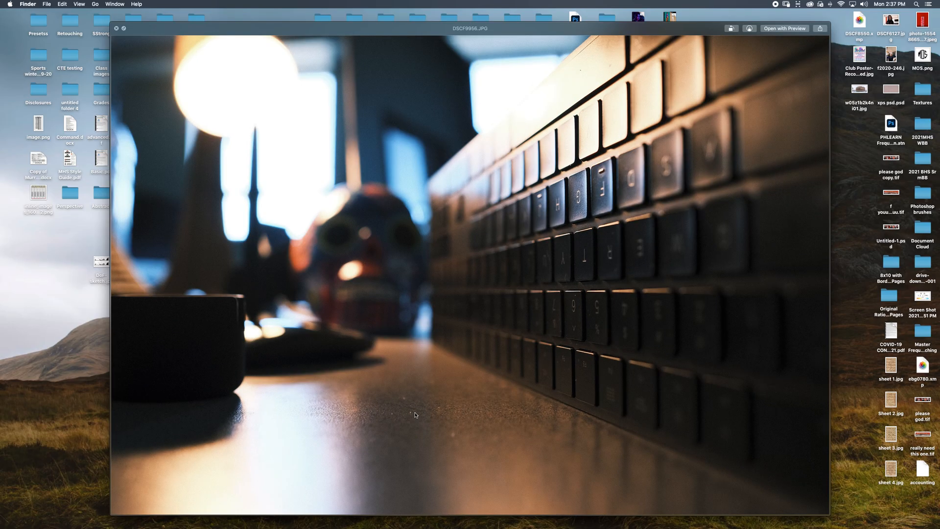
{"action": "key", "text": "Left"}
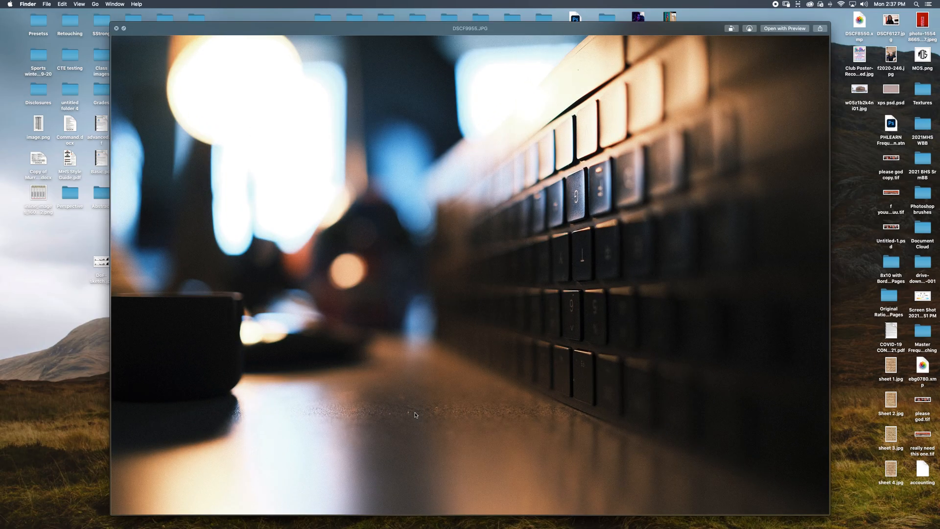
{"action": "key", "text": "Right"}
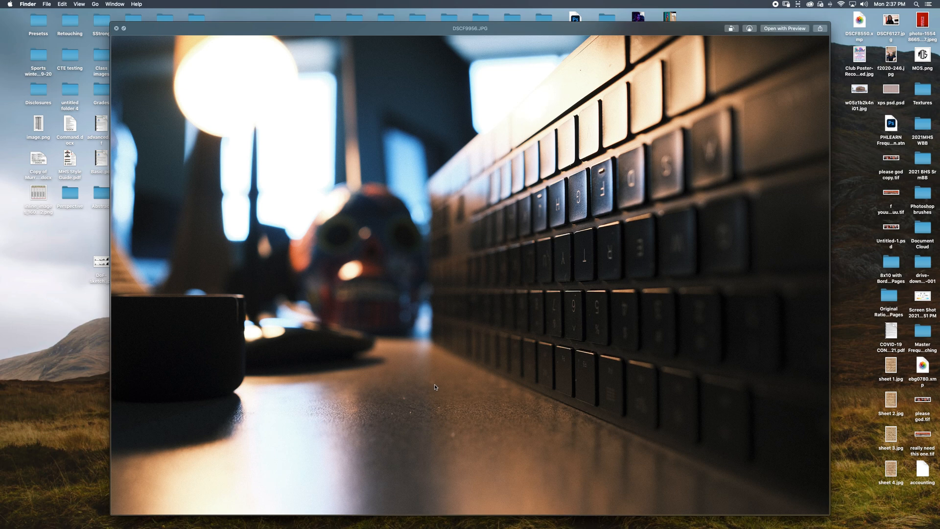
Step: Compare the depth of field of DSCF9957.JPG with the two shallower shots, and close the preview
{"action": "key", "text": "Right"}
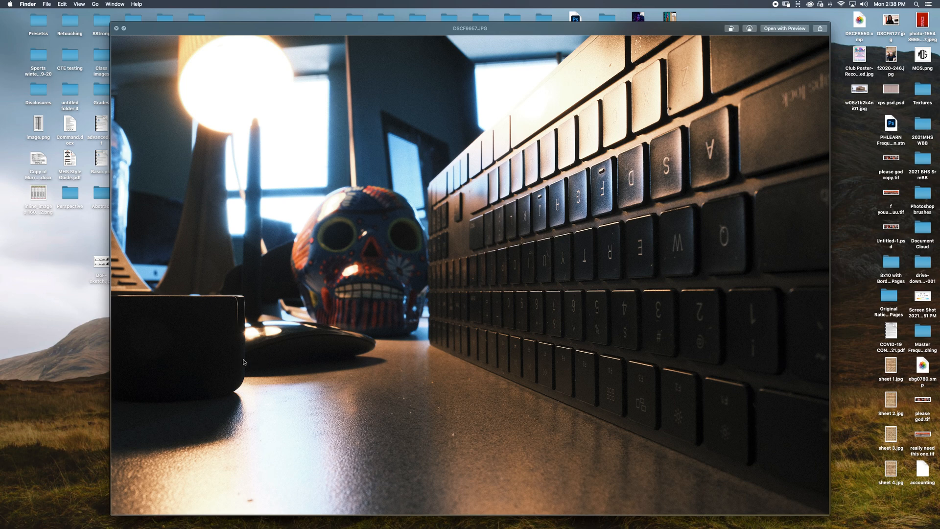
{"action": "key", "text": "Left"}
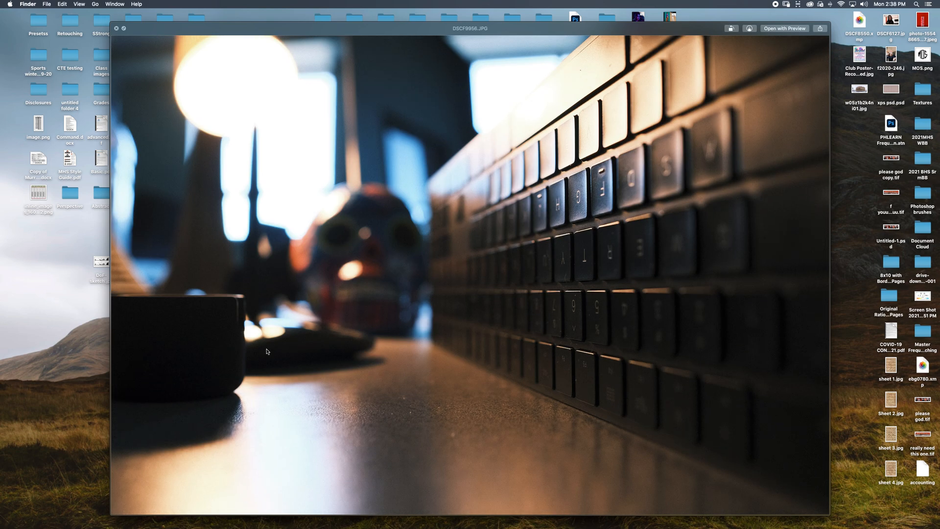
{"action": "key", "text": "Left"}
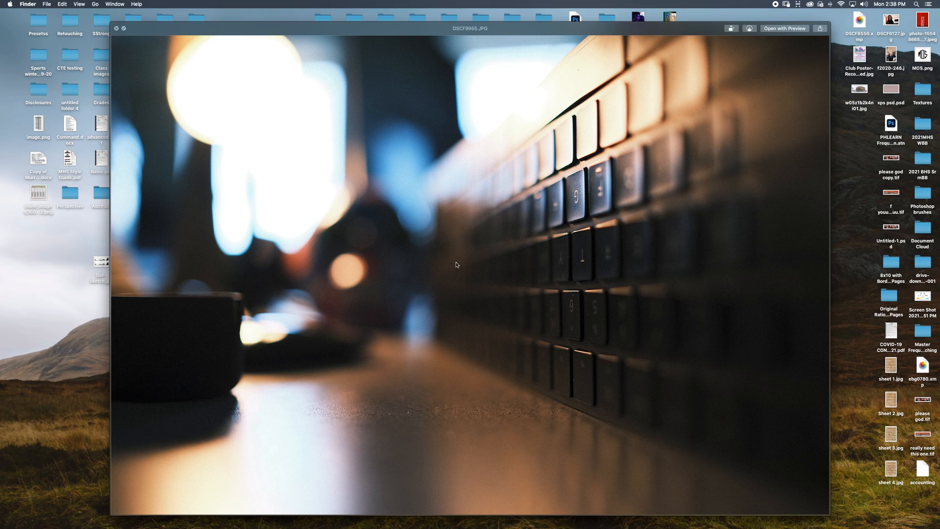
{"action": "key", "text": "Right"}
{"action": "key", "text": "Right"}
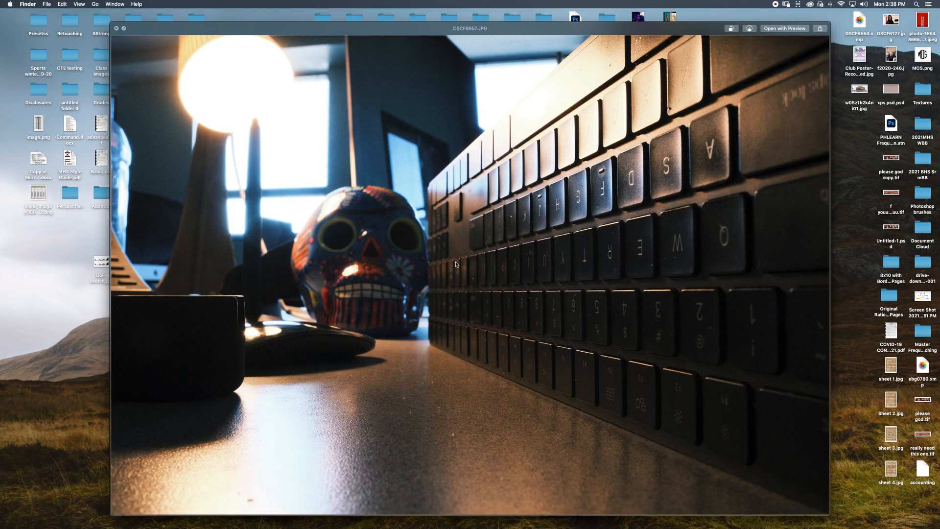
{"action": "key", "text": "Left"}
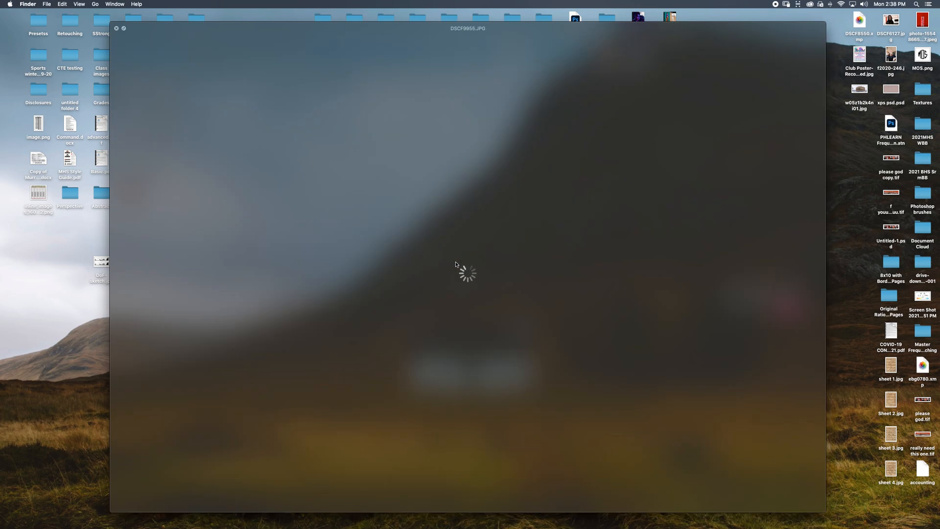
{"action": "key", "text": "Right"}
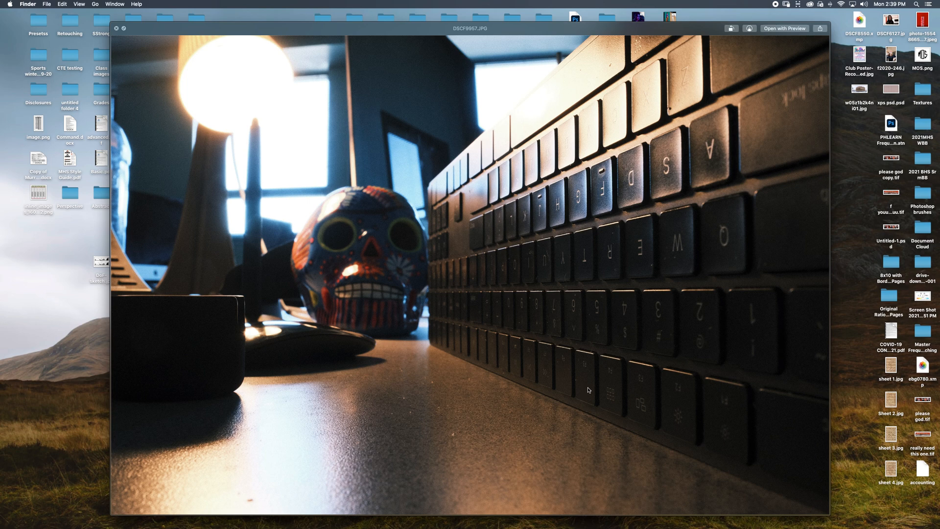
{"action": "key", "text": "Left"}
{"action": "key", "text": "Left"}
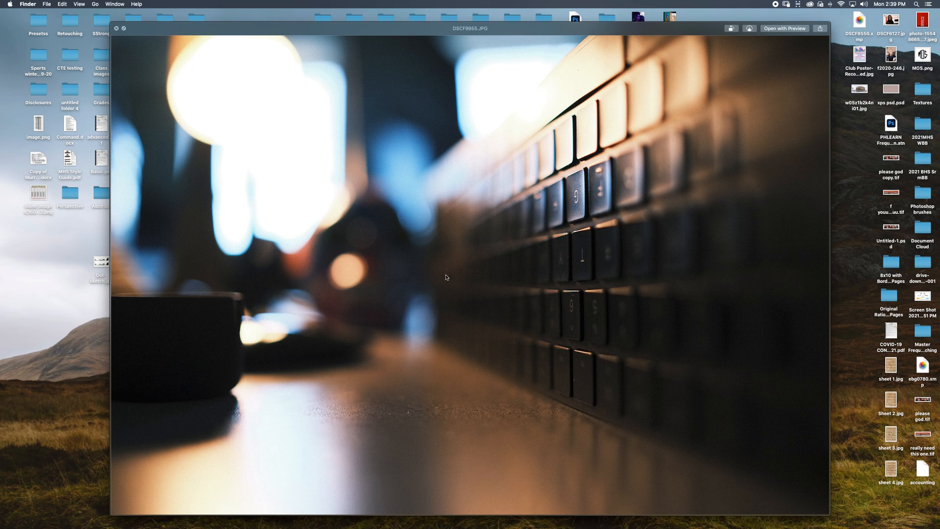
{"action": "key", "text": "space"}
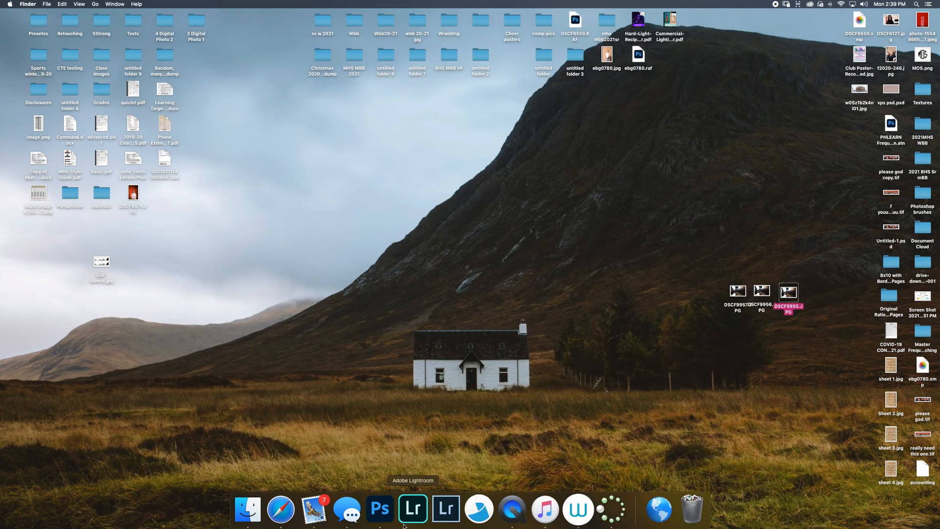
Step: Switch to Adobe Lightroom, open the dark black-and-white portrait from All Photos, and enlarge the window to full screen
{"action": "left_click", "coordinate": [413, 509]}
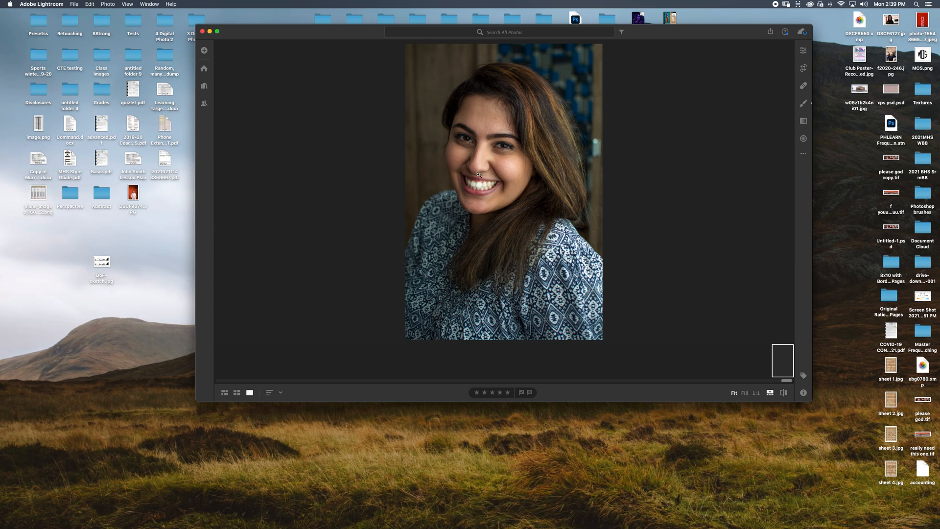
{"action": "left_click", "coordinate": [204, 85]}
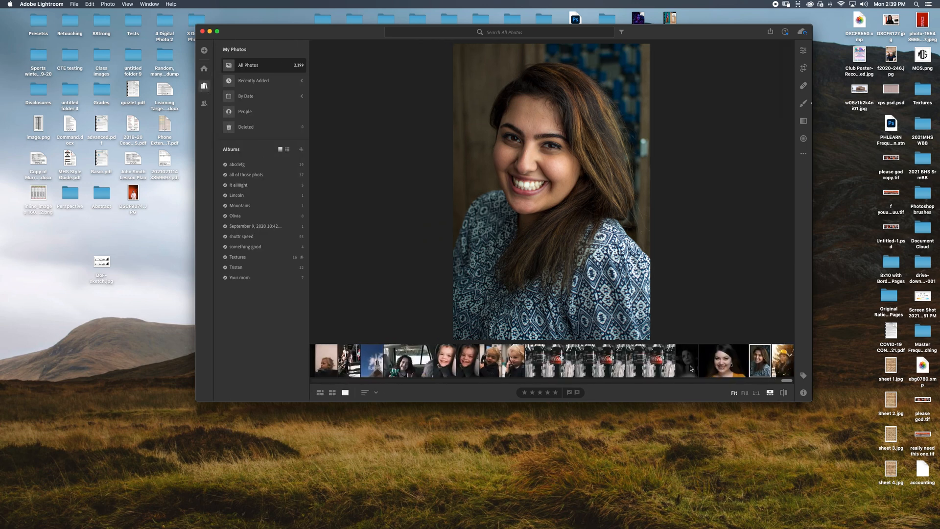
{"action": "left_click", "coordinate": [690, 368]}
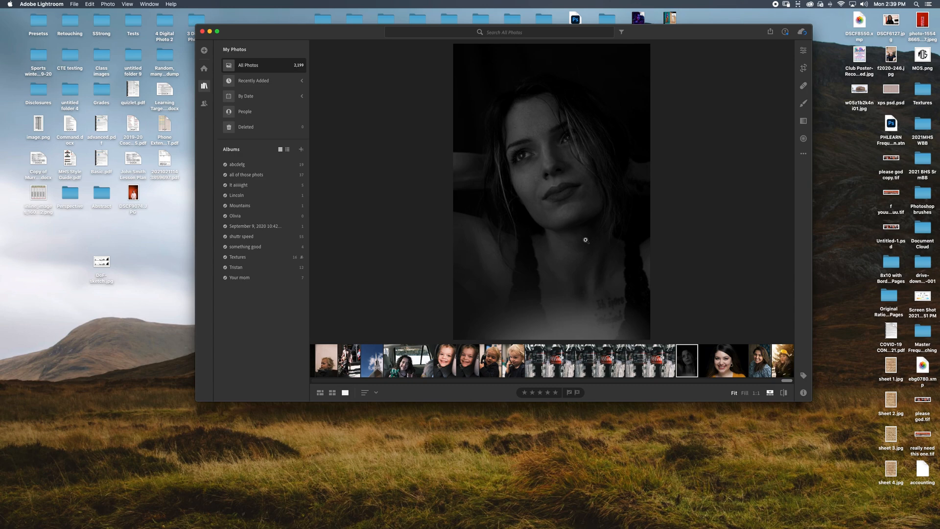
{"action": "left_click", "coordinate": [217, 32]}
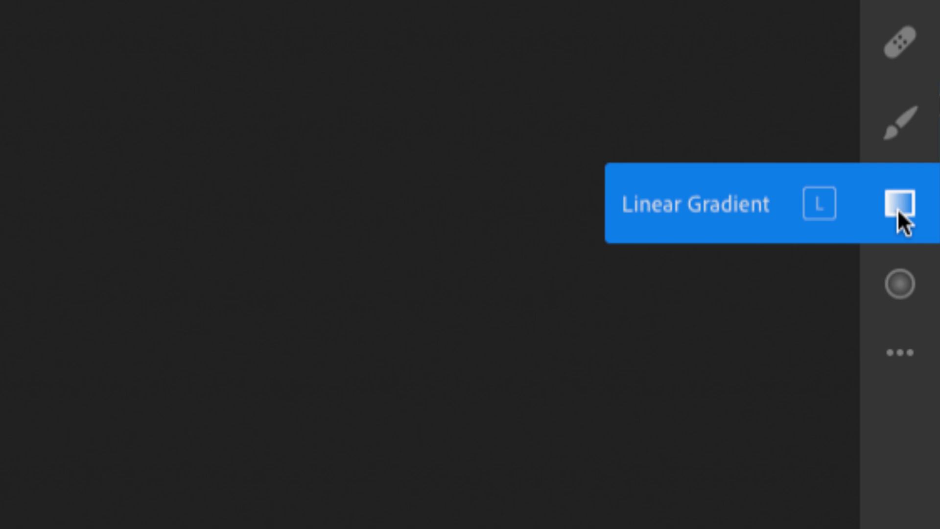
Step: Draw a linear gradient from right to left across the woman's face and inspect it at 1:1 magnification
{"action": "left_click", "coordinate": [897, 208]}
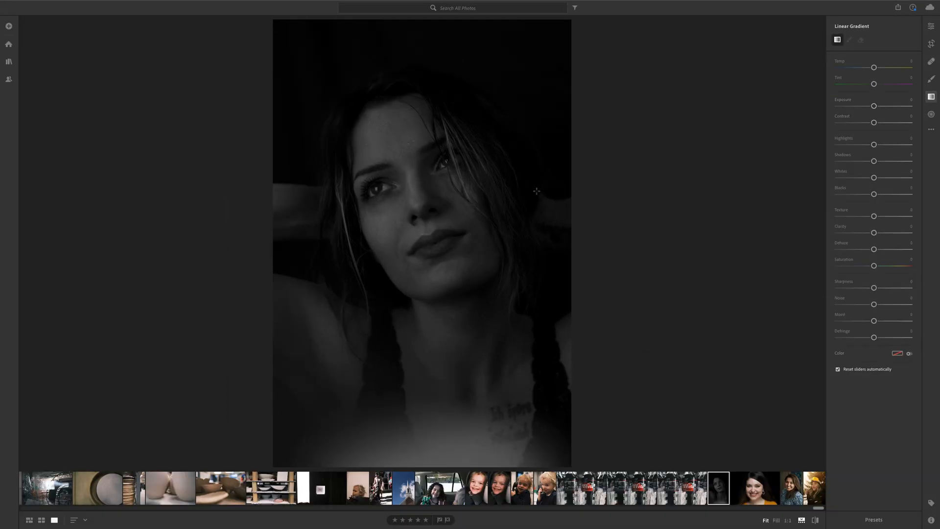
{"action": "left_click_drag", "start_coordinate": [486, 236], "coordinate": [344, 237]}
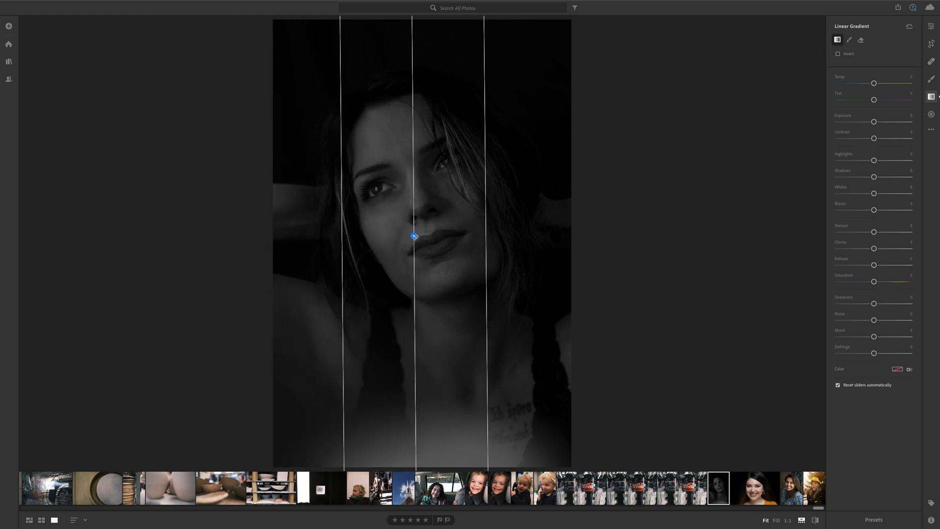
{"action": "mouse_move", "coordinate": [415, 237]}
{"action": "key", "text": "z"}
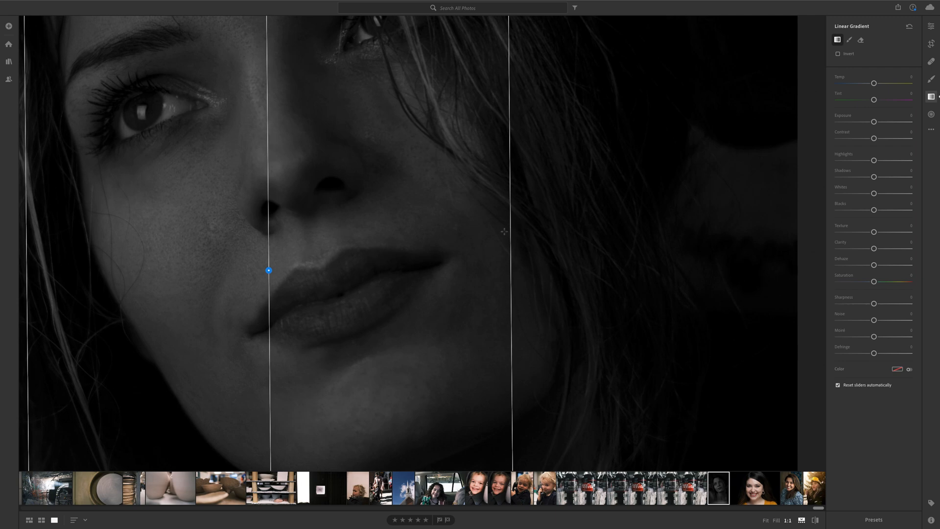
{"action": "scroll", "coordinate": [503, 231], "scroll_direction": "left", "scroll_amount": 10}
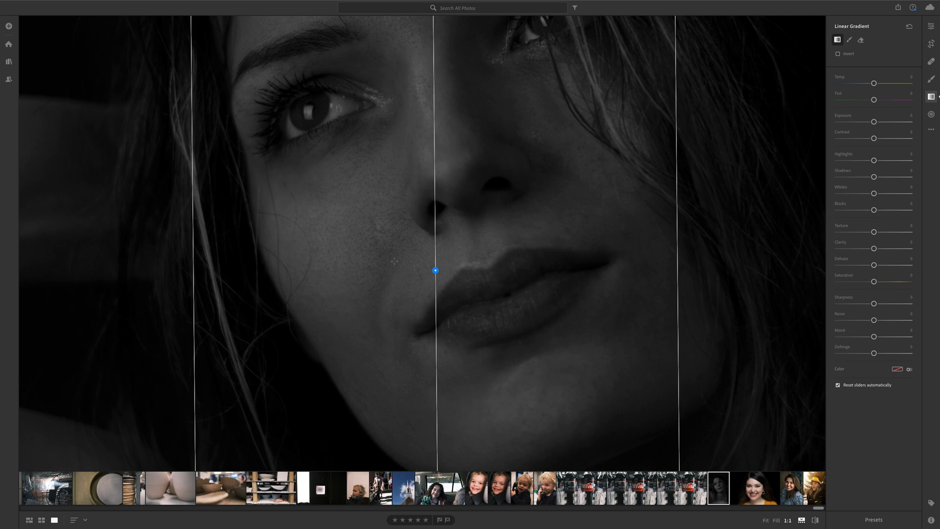
Step: Try wider and narrower transitions on the linear gradient by shifting its left boundary line, and delete the gradient
{"action": "mouse_move", "coordinate": [435, 270]}
{"action": "left_click_drag", "start_coordinate": [192, 275], "coordinate": [44, 285]}
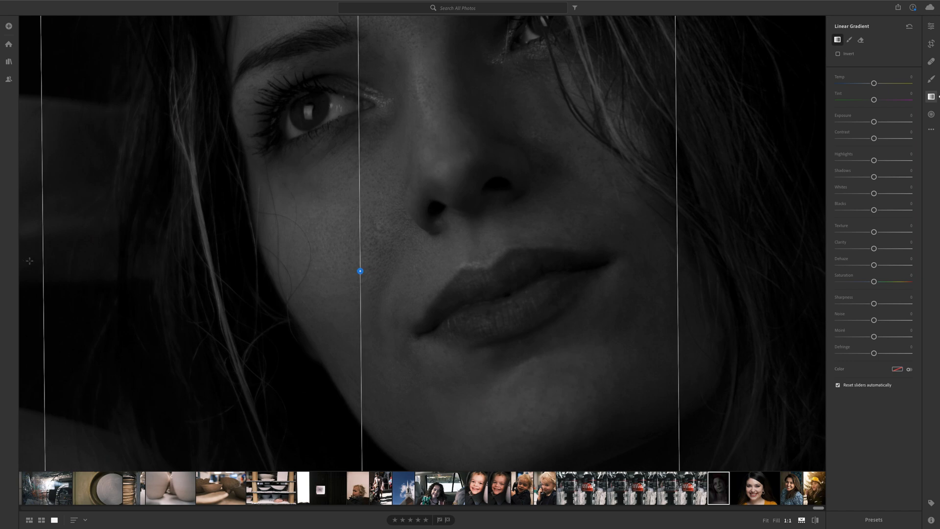
{"action": "left_click_drag", "start_coordinate": [41, 260], "coordinate": [639, 261]}
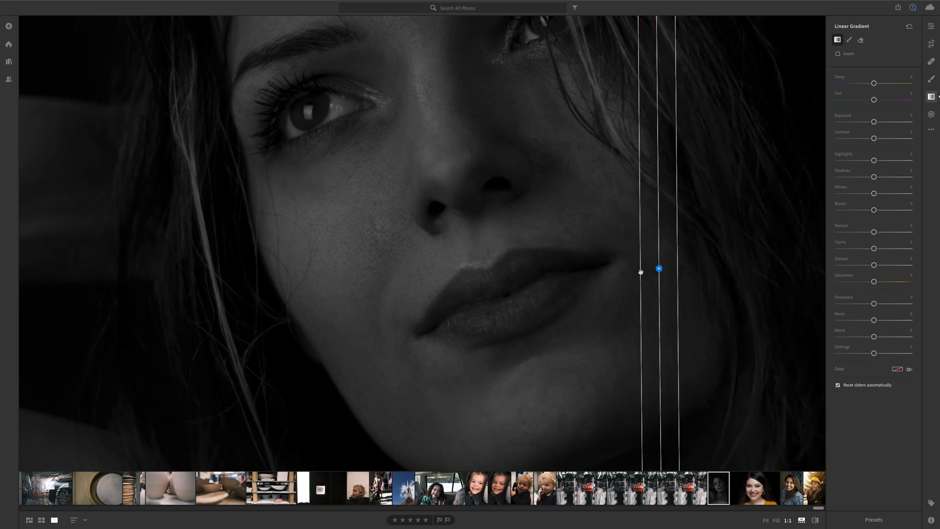
{"action": "left_click_drag", "start_coordinate": [639, 271], "coordinate": [319, 278]}
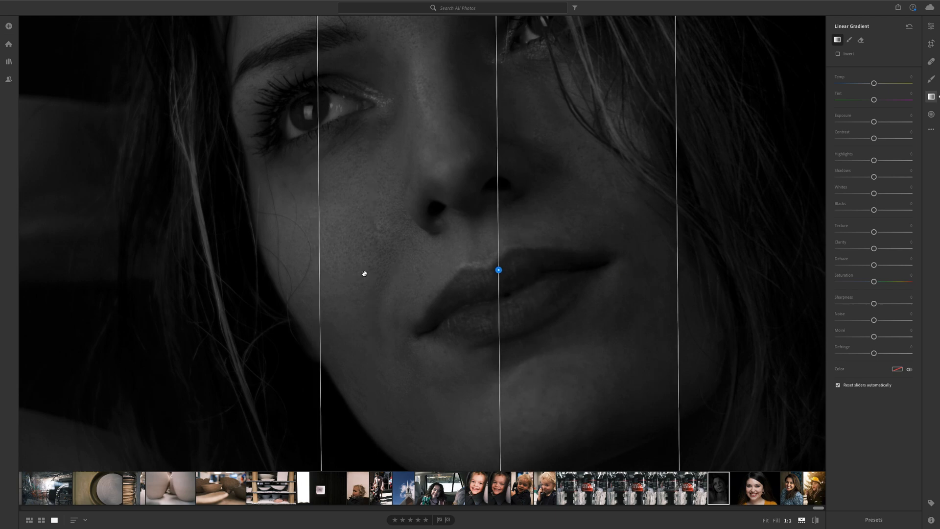
{"action": "key", "text": "space"}
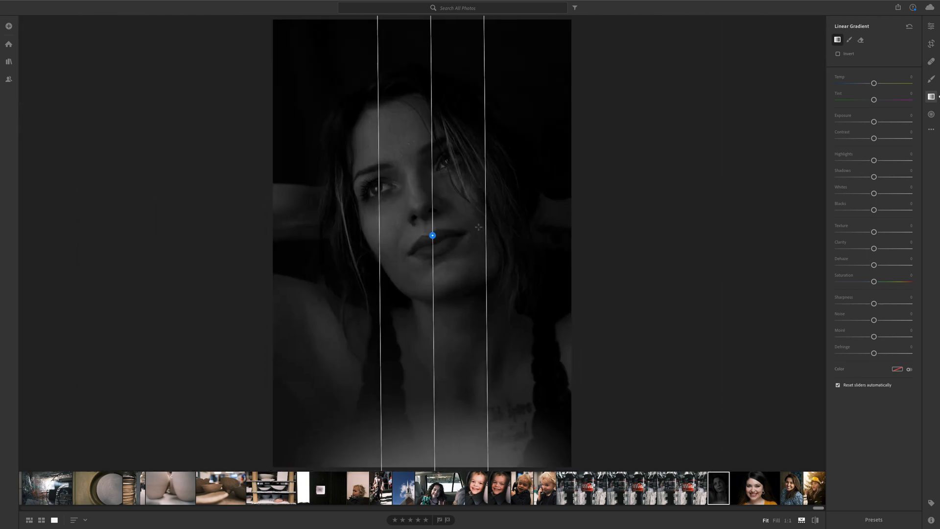
{"action": "key", "text": "Delete"}
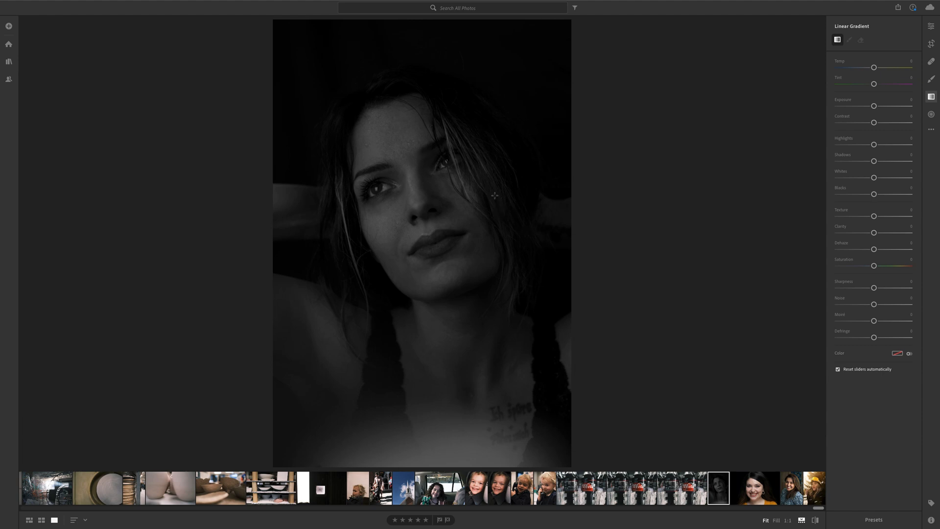
Step: Draw a diagonal linear gradient across the woman's face and shift it slightly up and right toward her right-hand eye
{"action": "left_click_drag", "start_coordinate": [487, 170], "coordinate": [362, 208]}
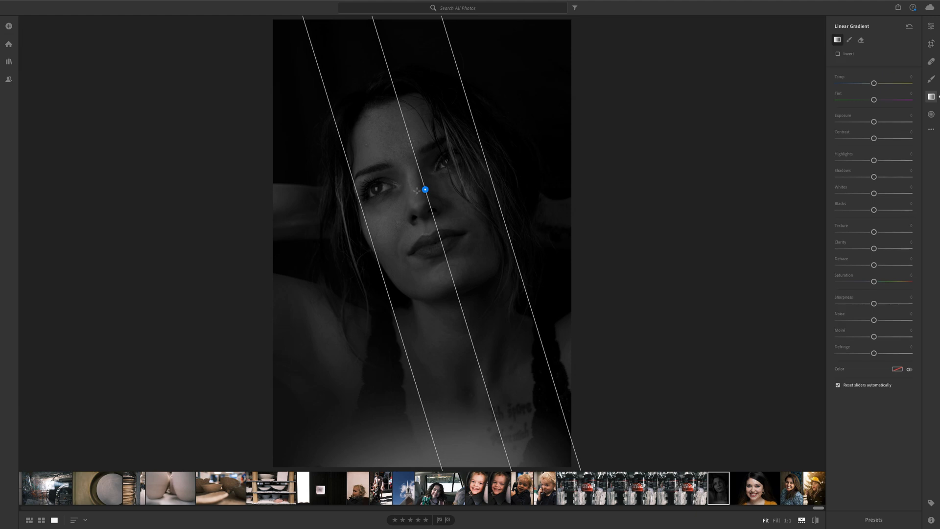
{"action": "mouse_move", "coordinate": [425, 188]}
{"action": "left_mouse_down"}
{"action": "mouse_move", "coordinate": [447, 183]}
{"action": "mouse_move", "coordinate": [435, 180]}
{"action": "left_mouse_up"}
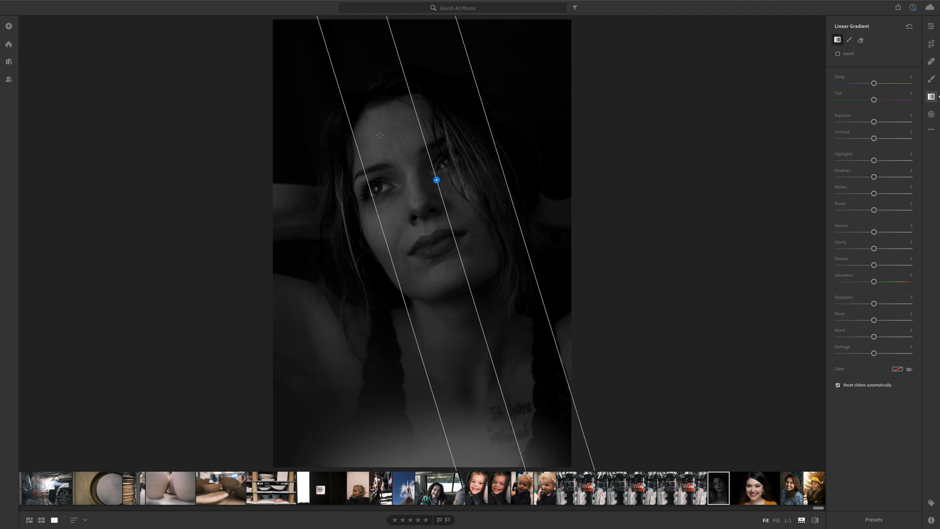
Step: Shift the linear gradient slightly left and set its exposure to +0.96, highlights to +19 and shadows to +21
{"action": "mouse_move", "coordinate": [438, 180]}
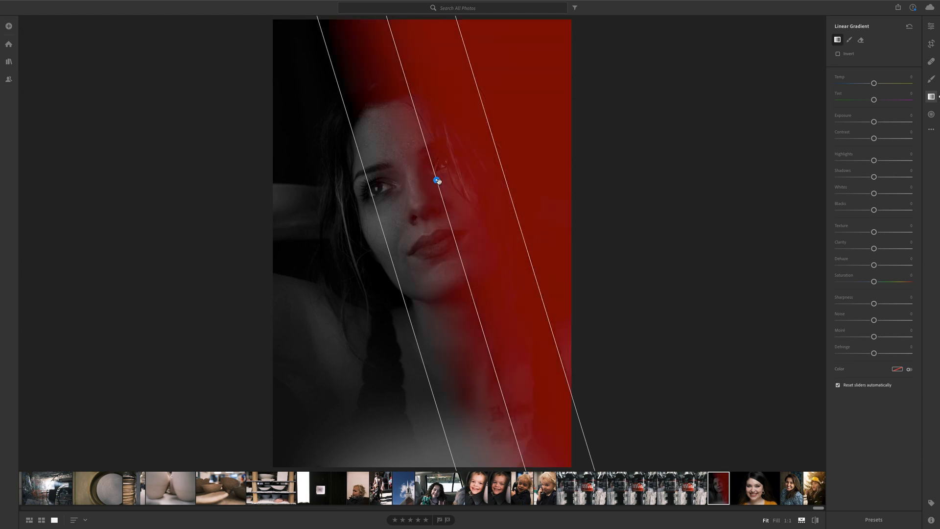
{"action": "left_click_drag", "start_coordinate": [438, 180], "coordinate": [432, 180]}
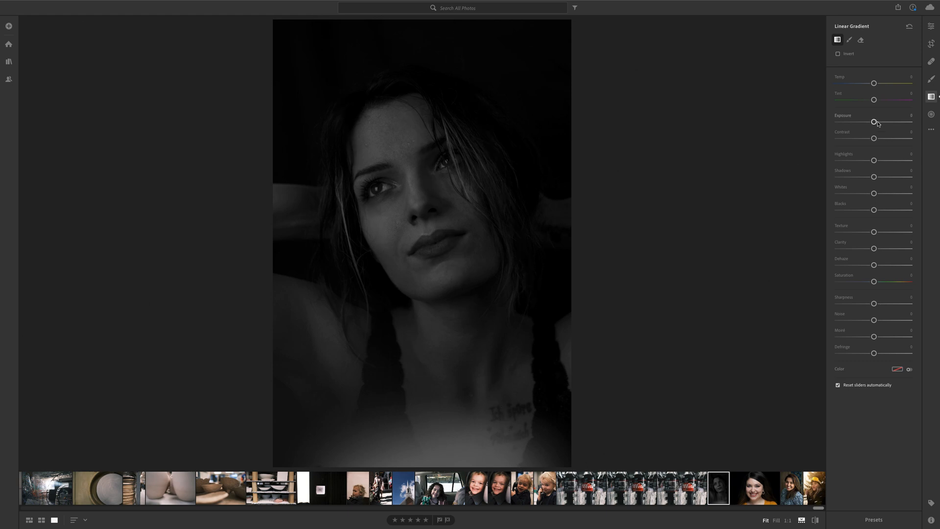
{"action": "mouse_move", "coordinate": [874, 122]}
{"action": "left_mouse_down"}
{"action": "mouse_move", "coordinate": [937, 125]}
{"action": "mouse_move", "coordinate": [869, 123]}
{"action": "mouse_move", "coordinate": [884, 123]}
{"action": "left_mouse_up"}
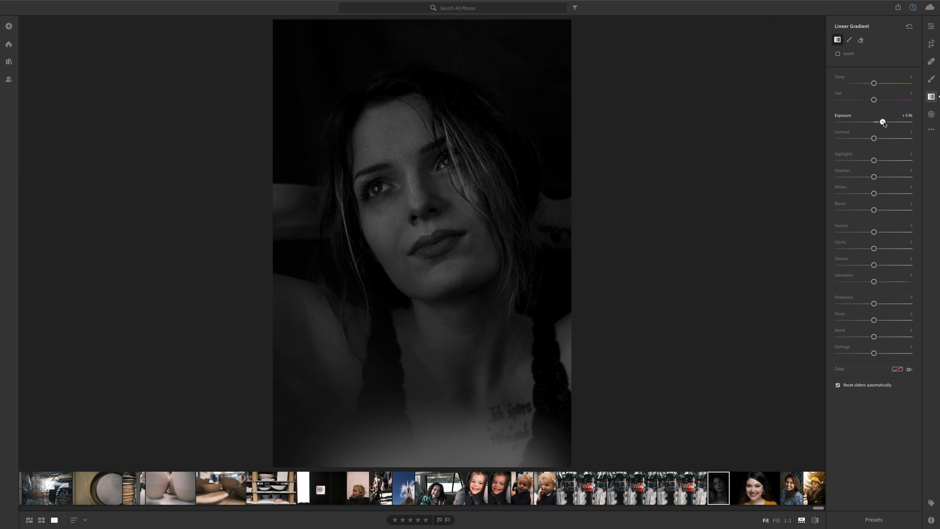
{"action": "left_click_drag", "start_coordinate": [874, 160], "coordinate": [884, 179]}
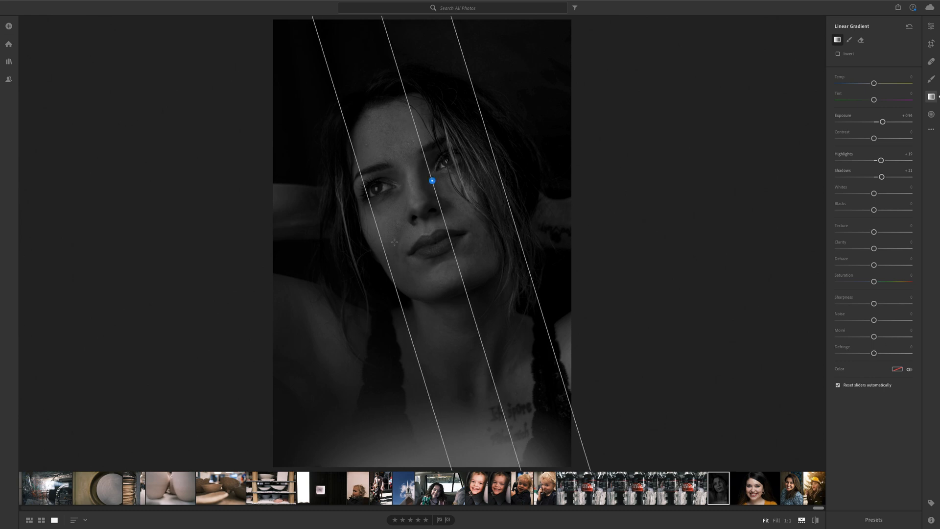
Step: Narrow the linear gradient's transition and erase its effect around the chest tattoo with an eraser of size 29.6
{"action": "left_click_drag", "start_coordinate": [380, 241], "coordinate": [431, 184]}
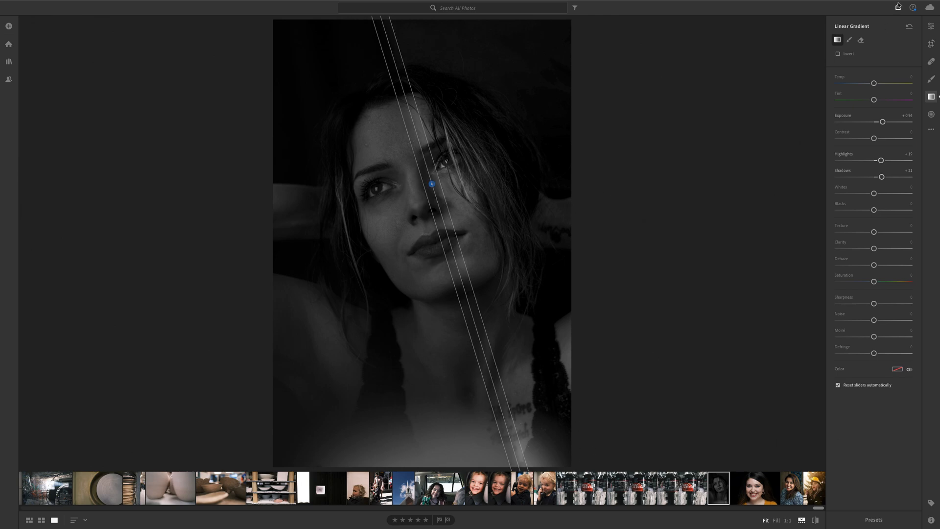
{"action": "left_click", "coordinate": [860, 41]}
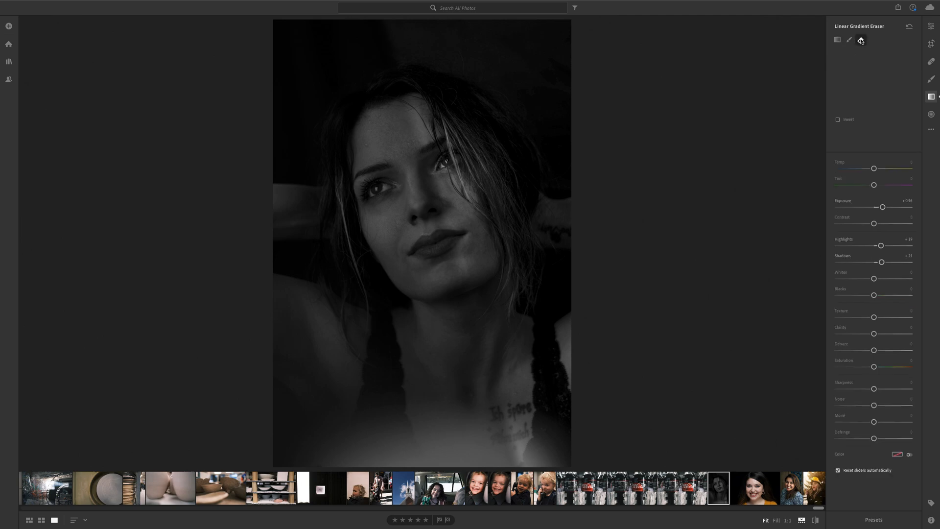
{"action": "left_click_drag", "start_coordinate": [844, 62], "coordinate": [858, 64]}
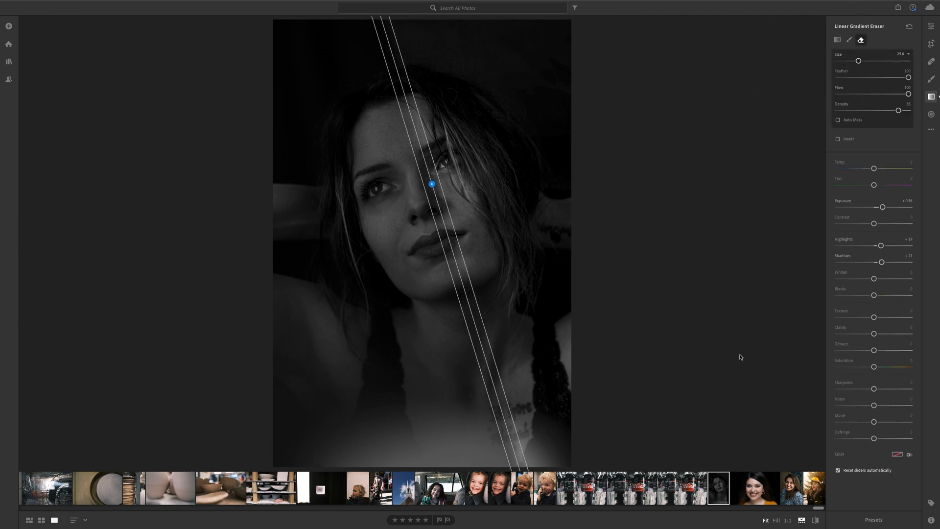
{"action": "mouse_move", "coordinate": [535, 443]}
{"action": "left_mouse_down"}
{"action": "mouse_move", "coordinate": [566, 426]}
{"action": "mouse_move", "coordinate": [605, 386]}
{"action": "mouse_move", "coordinate": [596, 405]}
{"action": "left_mouse_up"}
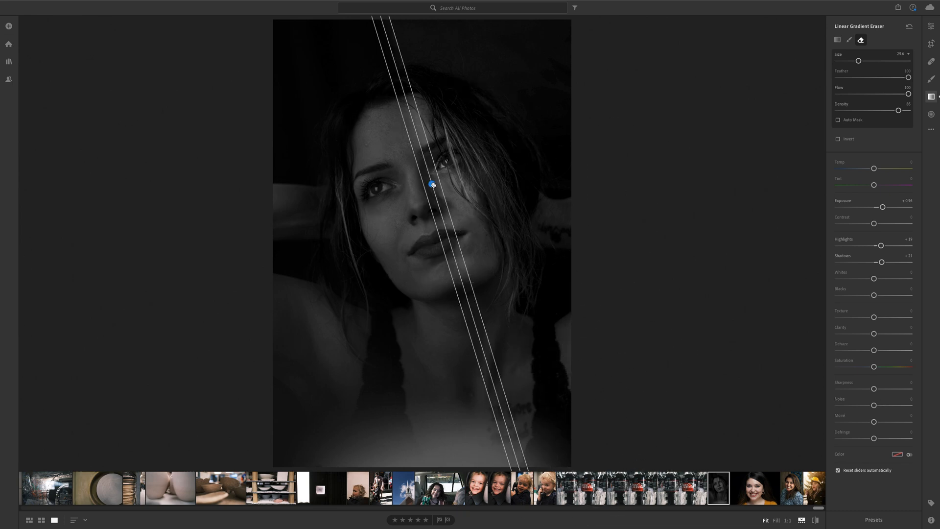
{"action": "mouse_move", "coordinate": [433, 184]}
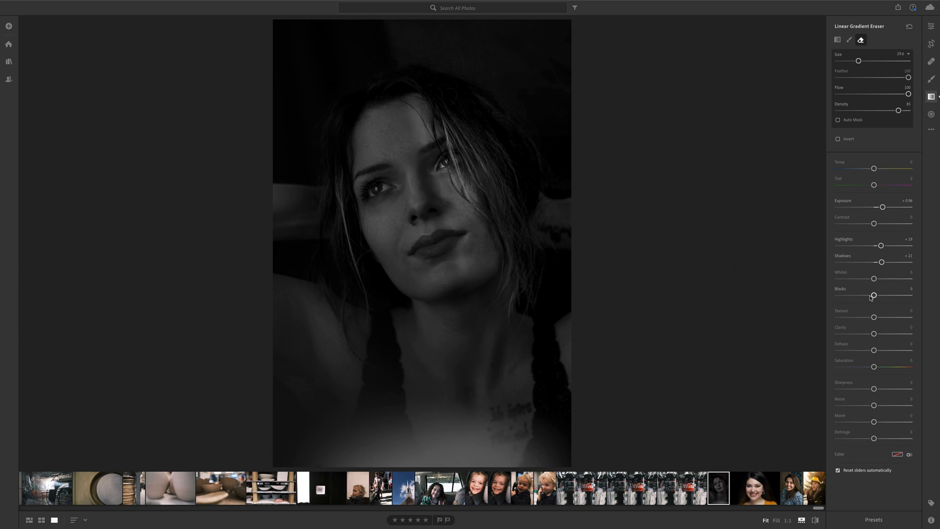
{"action": "left_click_drag", "start_coordinate": [874, 169], "coordinate": [904, 187]}
Step: In the ski-goggles portrait, replace the existing radial gradient with a new circular one over the bright upper-left sky
{"action": "left_click", "coordinate": [813, 500]}
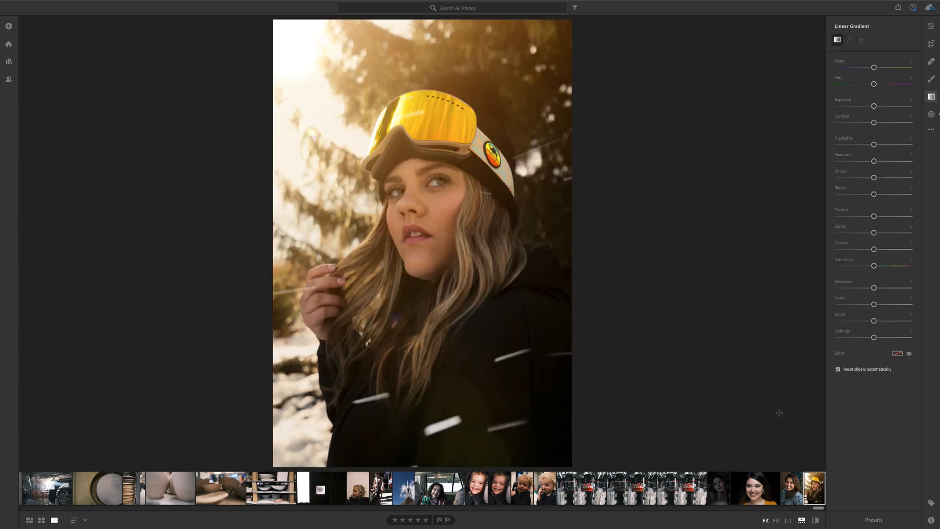
{"action": "left_click", "coordinate": [931, 114]}
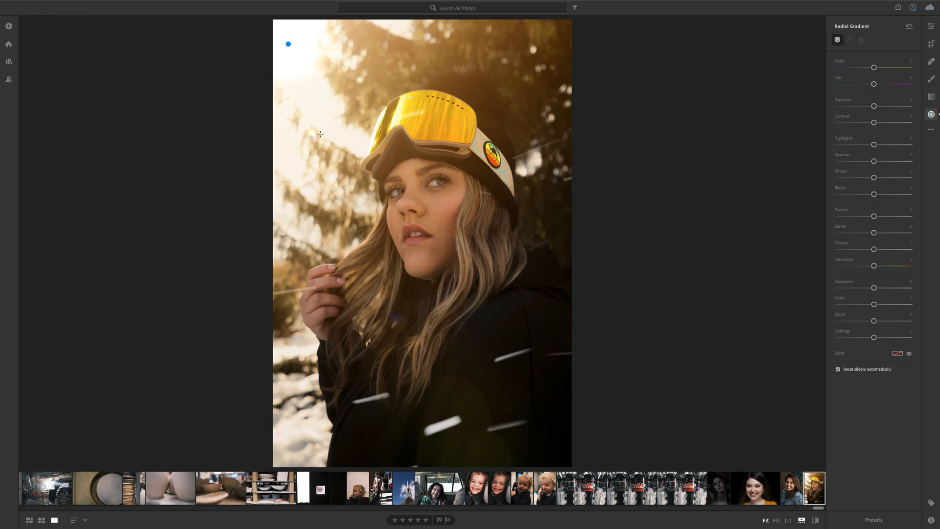
{"action": "left_click_drag", "start_coordinate": [287, 45], "coordinate": [325, 70]}
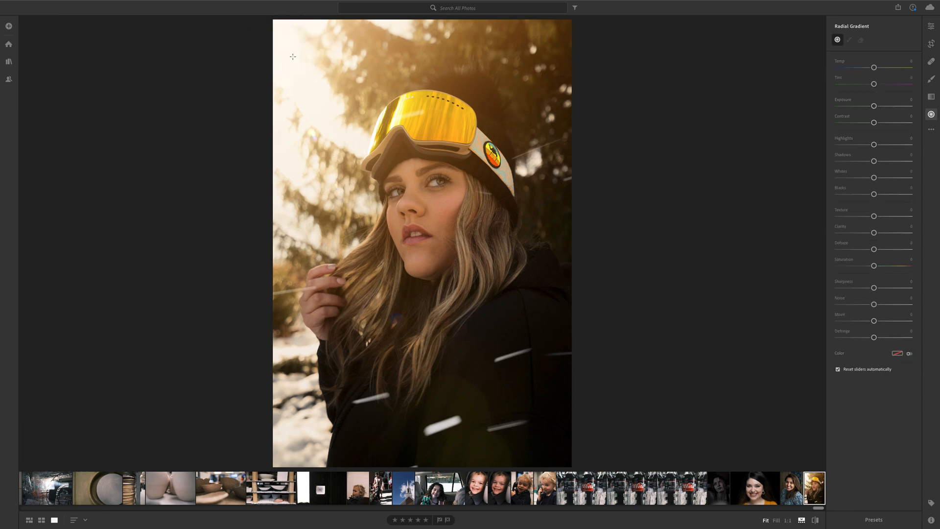
{"action": "left_click_drag", "start_coordinate": [293, 57], "coordinate": [350, 120]}
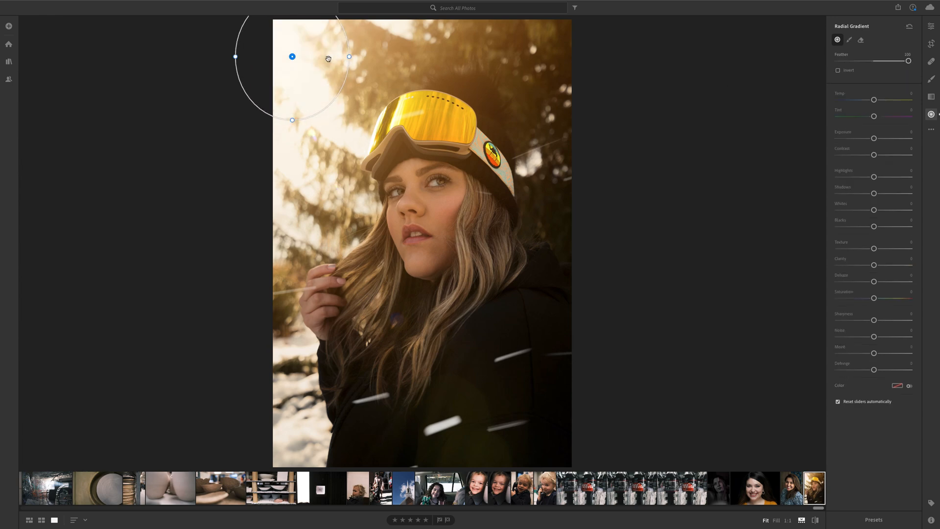
{"action": "mouse_move", "coordinate": [290, 57]}
{"action": "left_click", "coordinate": [292, 57]}
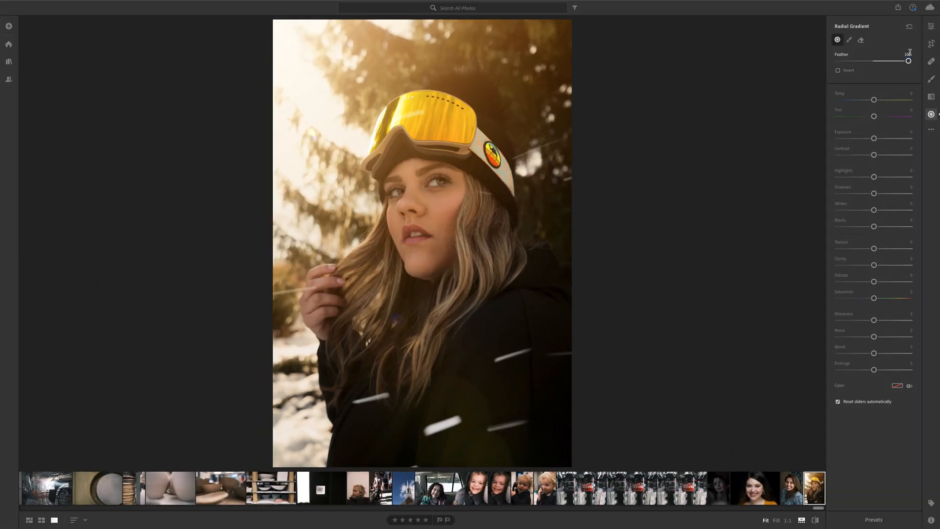
Step: Compare softer and harder edges on the sky's radial gradient, ending with the feather at about 50
{"action": "left_click_drag", "start_coordinate": [908, 61], "coordinate": [881, 61]}
{"action": "mouse_move", "coordinate": [293, 56]}
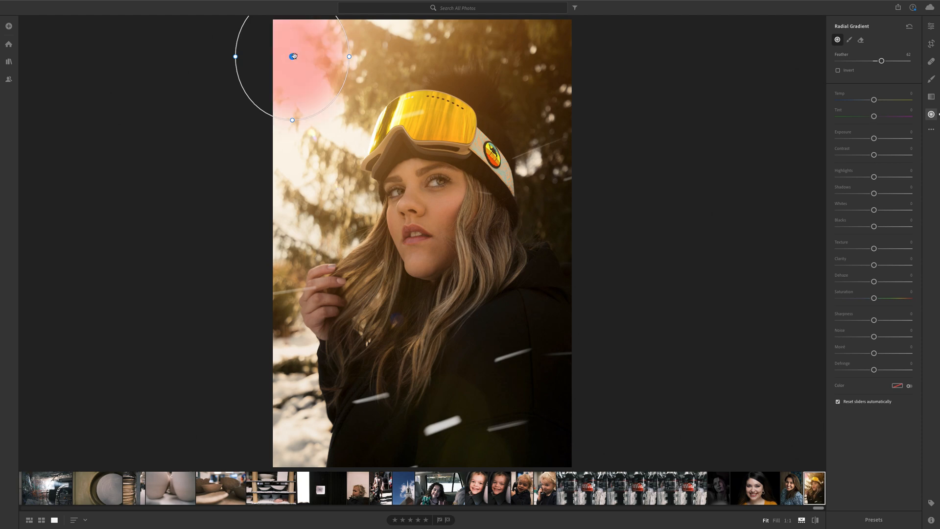
{"action": "left_click_drag", "start_coordinate": [881, 61], "coordinate": [853, 61]}
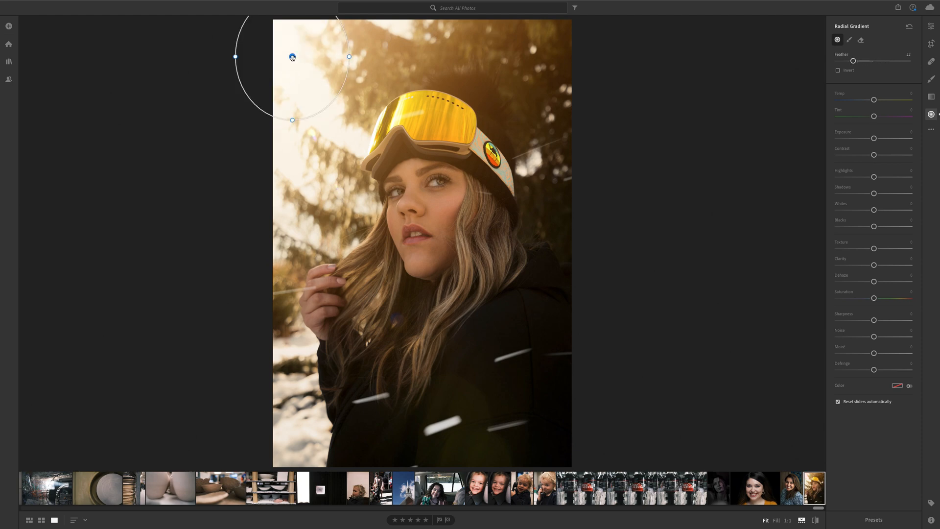
{"action": "left_click_drag", "start_coordinate": [852, 61], "coordinate": [780, 59]}
{"action": "left_click", "coordinate": [873, 62]}
Step: Set the radial gradient's temp to +34, exposure to +1.72, whites to +41 and saturation to +48, and raise its highlights
{"action": "mouse_move", "coordinate": [873, 99]}
{"action": "left_mouse_down"}
{"action": "mouse_move", "coordinate": [938, 100]}
{"action": "mouse_move", "coordinate": [886, 100]}
{"action": "left_mouse_up"}
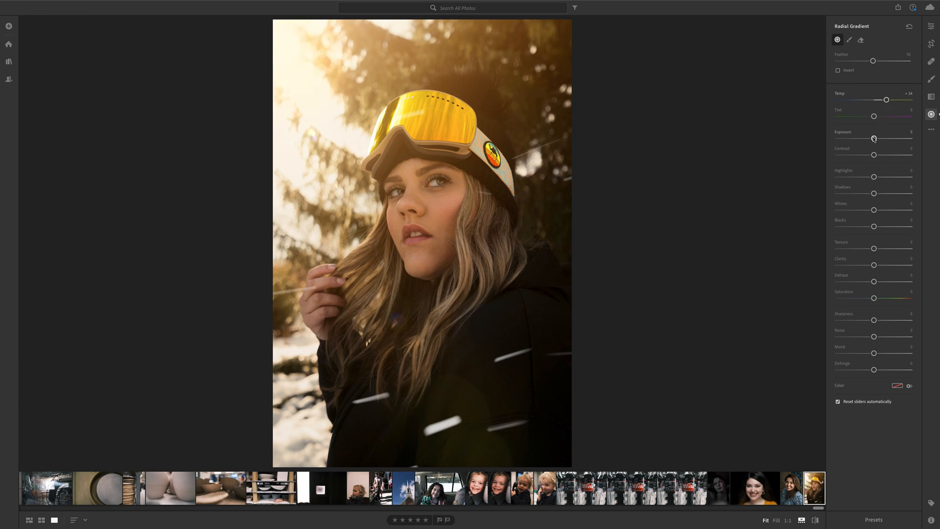
{"action": "left_click_drag", "start_coordinate": [874, 140], "coordinate": [889, 139]}
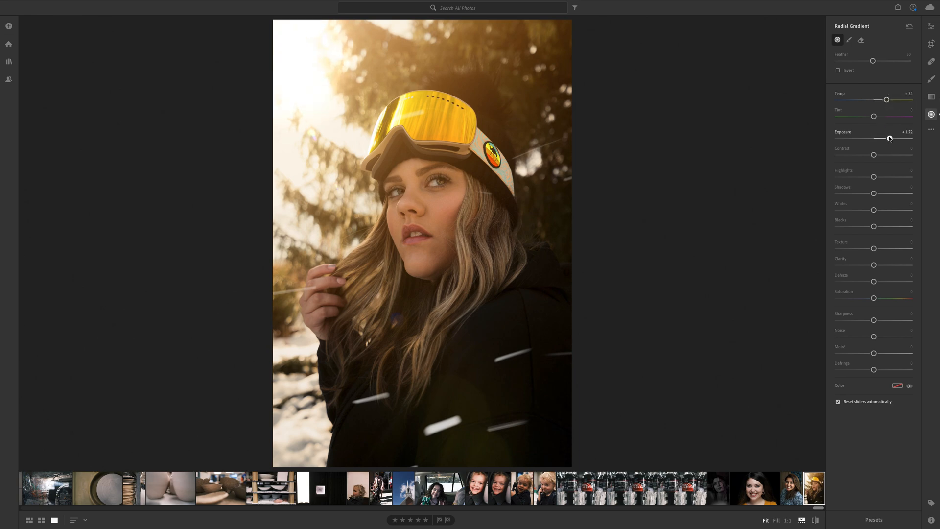
{"action": "left_click_drag", "start_coordinate": [874, 177], "coordinate": [886, 177]}
{"action": "mouse_move", "coordinate": [874, 298]}
{"action": "left_mouse_down"}
{"action": "mouse_move", "coordinate": [908, 299]}
{"action": "mouse_move", "coordinate": [891, 298]}
{"action": "left_mouse_up"}
{"action": "mouse_move", "coordinate": [874, 209]}
{"action": "left_mouse_down"}
{"action": "mouse_move", "coordinate": [914, 210]}
{"action": "mouse_move", "coordinate": [823, 212]}
{"action": "mouse_move", "coordinate": [889, 210]}
{"action": "left_mouse_up"}
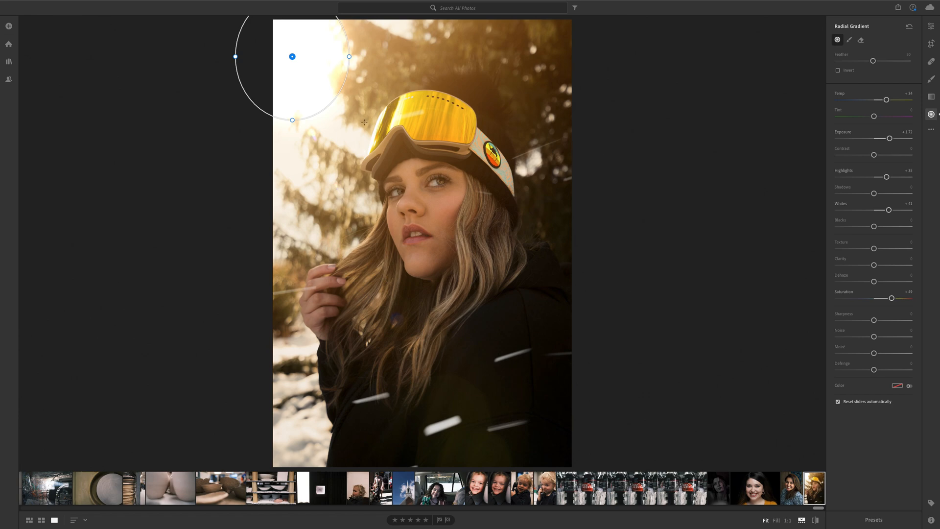
Step: Move the radial gradient from the sky onto the ski goggles and shrink it to a small ellipse over the lens
{"action": "left_click_drag", "start_coordinate": [293, 57], "coordinate": [414, 117]}
{"action": "left_click_drag", "start_coordinate": [471, 117], "coordinate": [456, 116]}
{"action": "left_click_drag", "start_coordinate": [411, 174], "coordinate": [401, 113]}
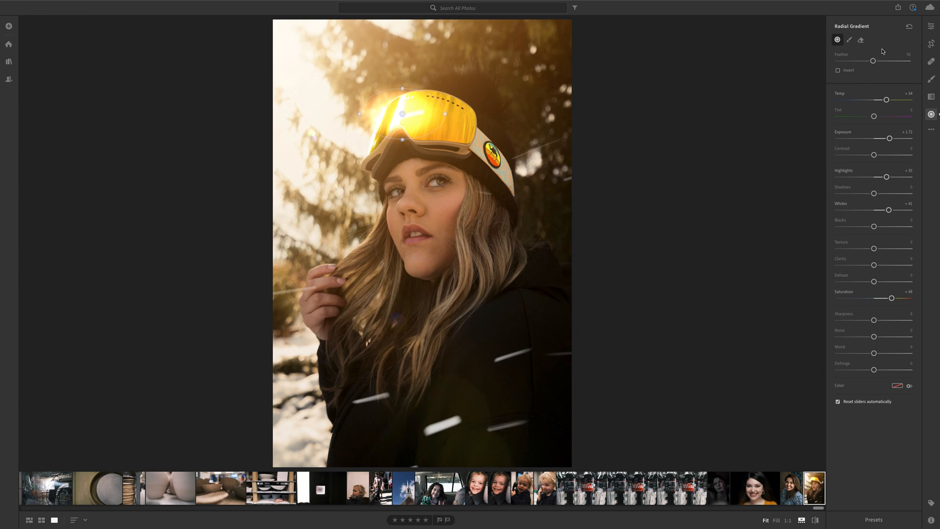
Step: Set the goggles gradient's feather to 100, then enlarge the ellipse beyond the goggles and rotate it counterclockwise
{"action": "left_click_drag", "start_coordinate": [873, 61], "coordinate": [938, 64]}
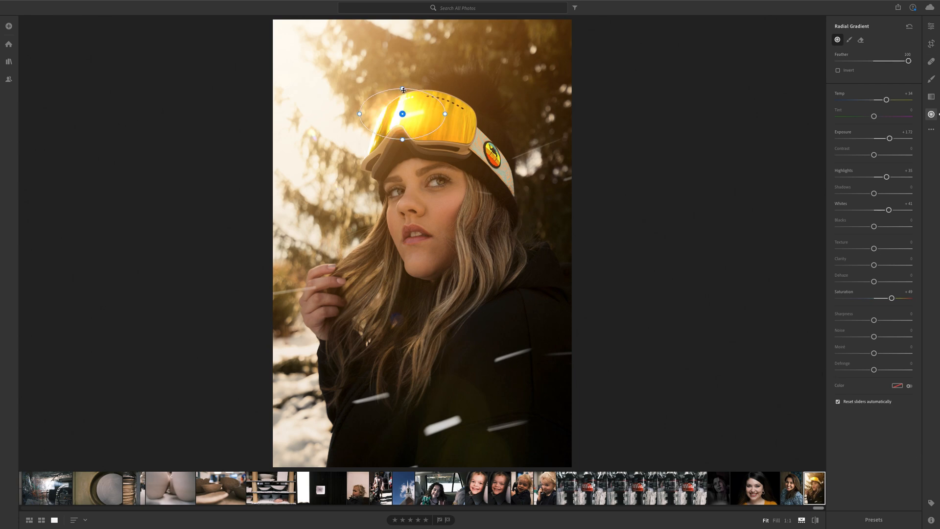
{"action": "left_click_drag", "start_coordinate": [403, 89], "coordinate": [403, 53]}
{"action": "left_click_drag", "start_coordinate": [360, 113], "coordinate": [318, 115]}
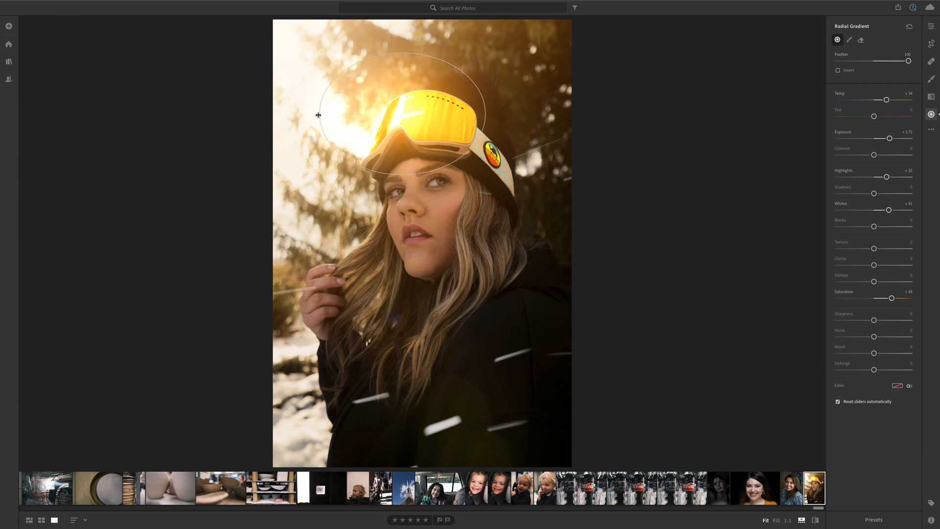
{"action": "left_click_drag", "start_coordinate": [490, 112], "coordinate": [475, 65]}
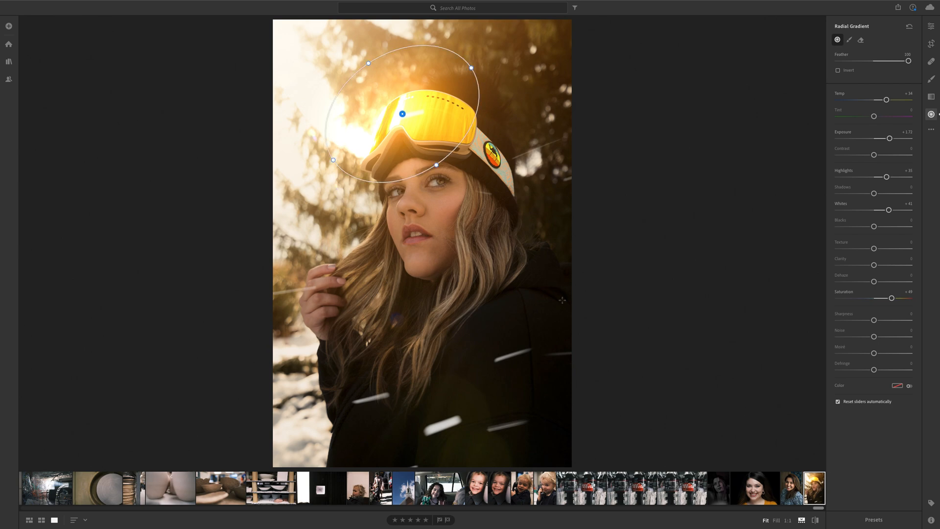
Step: Open the close-up portrait of the smiling boy and place an elliptical radial gradient over his forehead
{"action": "left_click", "coordinate": [478, 489]}
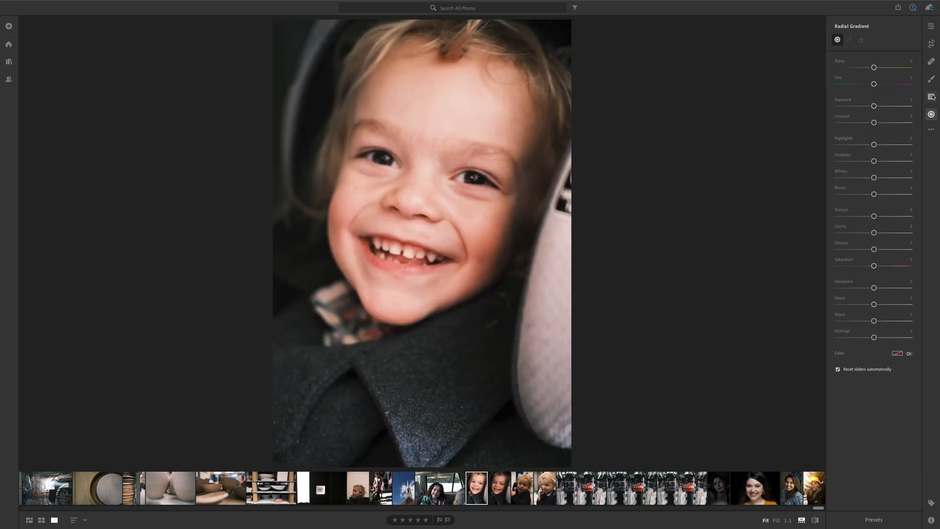
{"action": "left_click", "coordinate": [930, 114]}
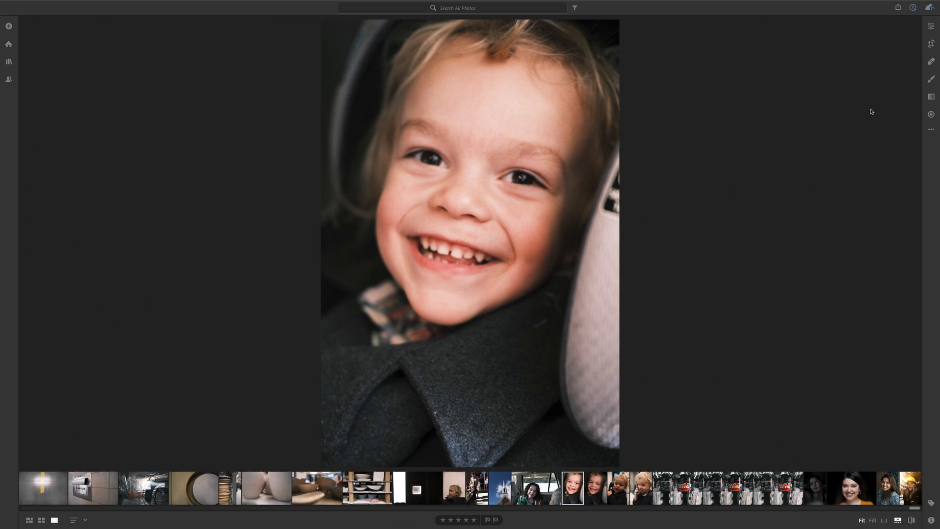
{"action": "left_click", "coordinate": [931, 114]}
{"action": "left_click_drag", "start_coordinate": [490, 95], "coordinate": [410, 132]}
{"action": "left_click_drag", "start_coordinate": [489, 93], "coordinate": [458, 96]}
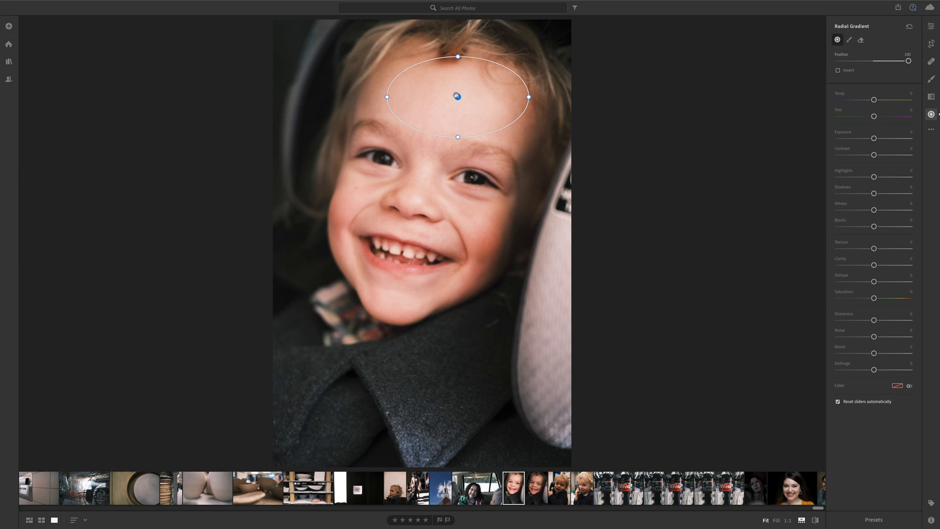
Step: Shift the forehead gradient slightly right and set its highlights to -19
{"action": "mouse_move", "coordinate": [457, 96]}
{"action": "left_click_drag", "start_coordinate": [456, 96], "coordinate": [468, 97]}
{"action": "mouse_move", "coordinate": [874, 177]}
{"action": "left_mouse_down"}
{"action": "mouse_move", "coordinate": [839, 179]}
{"action": "mouse_move", "coordinate": [867, 180]}
{"action": "left_mouse_up"}
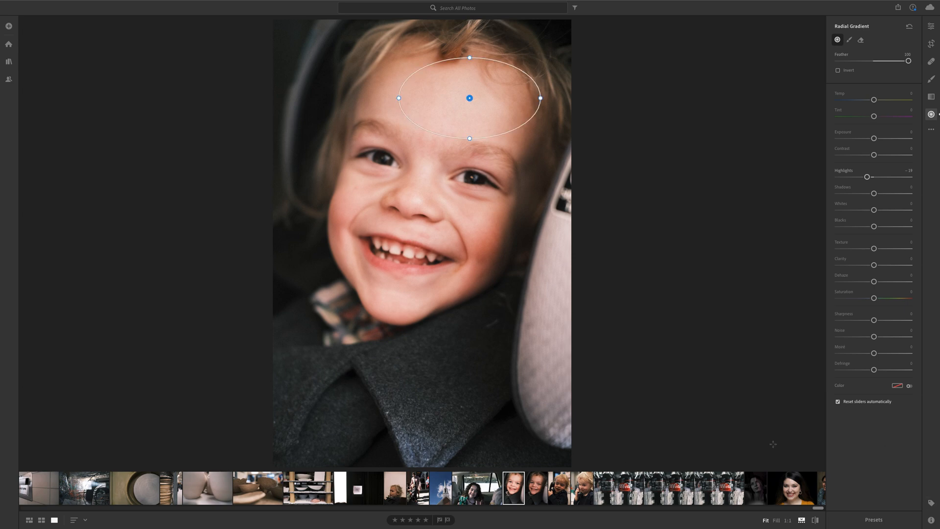
Step: View the portrait of the woman in the mustard sweater, then open the one of the woman in the patterned blouse
{"action": "left_click", "coordinate": [802, 498]}
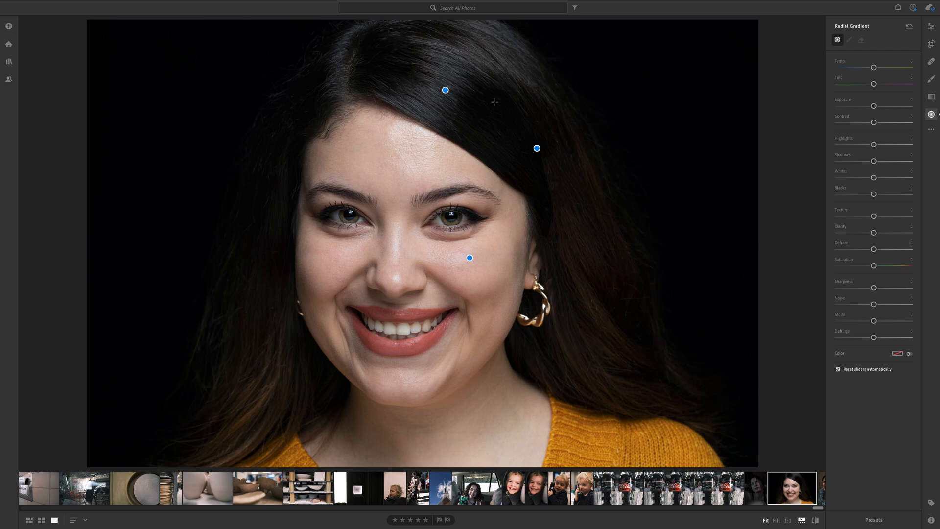
{"action": "scroll", "coordinate": [759, 482], "scroll_direction": "right", "scroll_amount": 2}
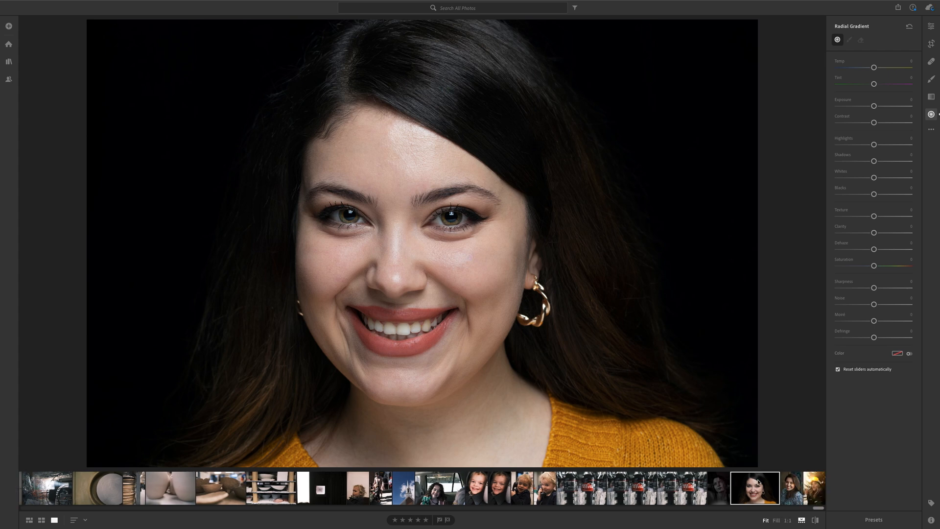
{"action": "left_click", "coordinate": [790, 488]}
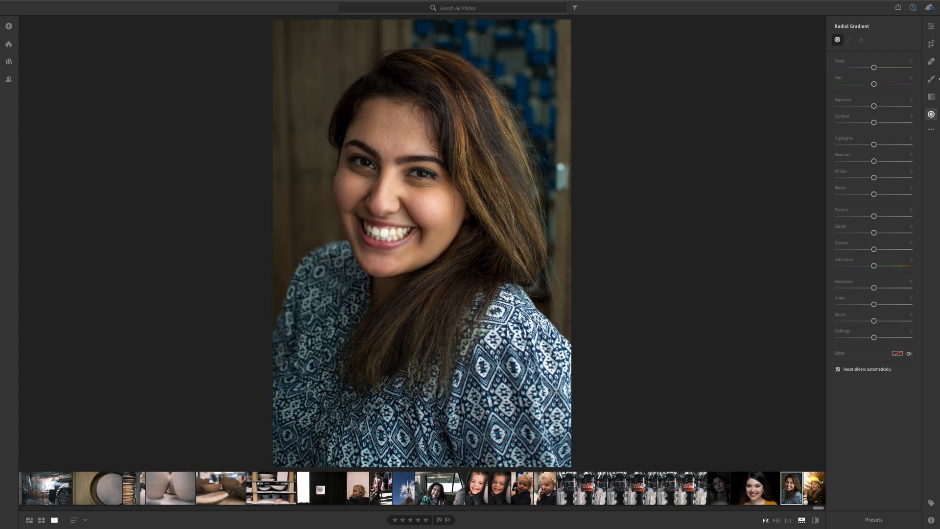
Step: Switch to the Brush tool and delete the existing brush adjustment on the woman's teeth
{"action": "left_click", "coordinate": [931, 79]}
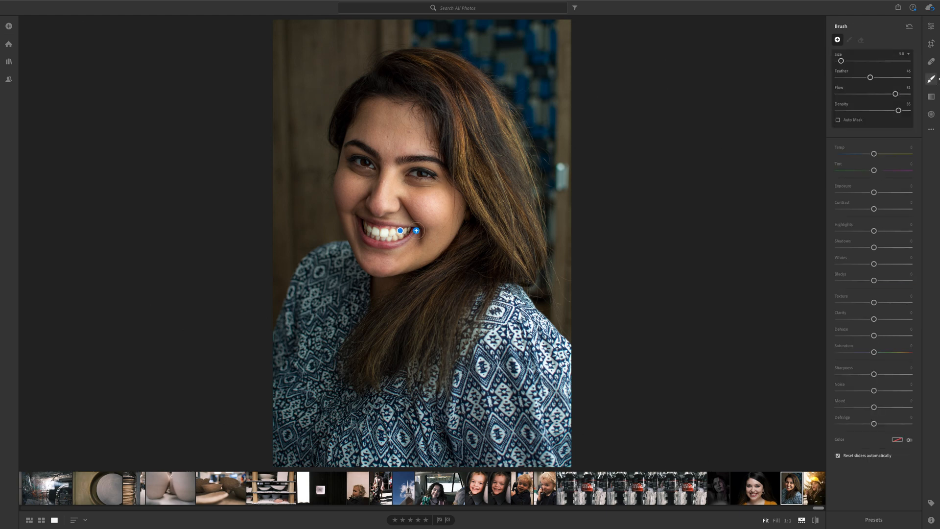
{"action": "left_click_drag", "start_coordinate": [400, 231], "coordinate": [402, 230]}
{"action": "key", "text": "Delete"}
Step: Zoom in to 1:1 on the woman's teeth and try larger and smaller brush sizes
{"action": "left_click", "coordinate": [401, 239]}
{"action": "key", "text": "bracketright"}
{"action": "key", "text": "bracketright"}
{"action": "key", "text": "bracketright"}
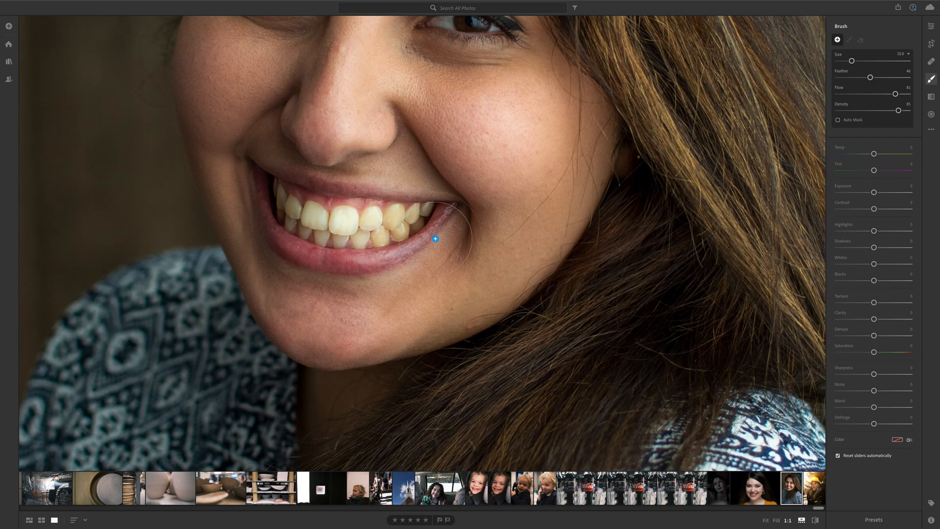
{"action": "key", "text": "bracketleft"}
{"action": "key", "text": "bracketleft"}
{"action": "key", "text": "bracketleft"}
{"action": "key", "text": "bracketleft"}
Step: Cool the whole portrait by setting its overall white balance temp to -15, and inspect the teeth and face
{"action": "left_click_drag", "start_coordinate": [873, 153], "coordinate": [862, 154]}
{"action": "left_click", "coordinate": [931, 26]}
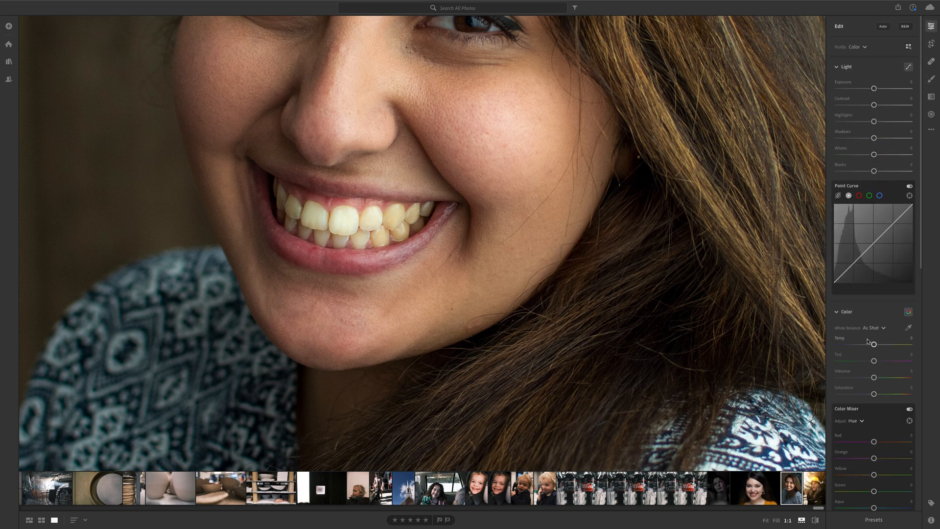
{"action": "left_click_drag", "start_coordinate": [873, 344], "coordinate": [868, 346]}
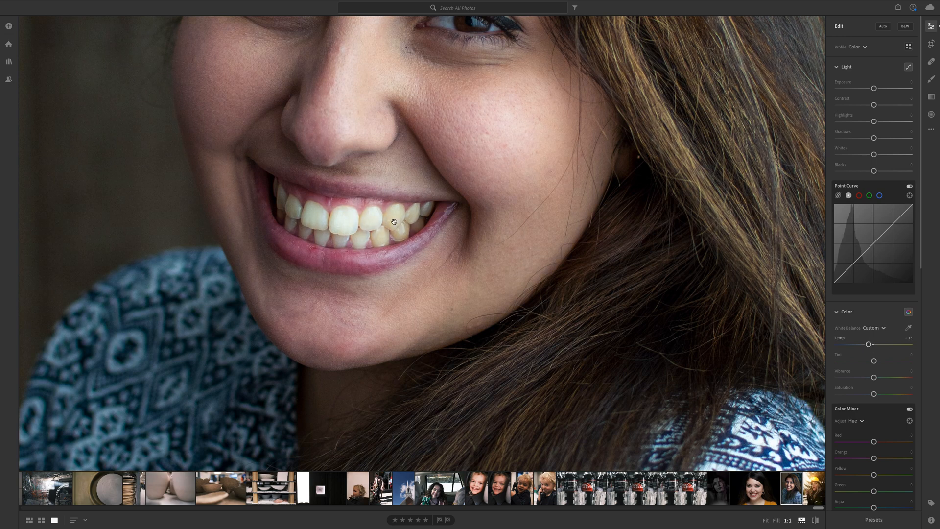
{"action": "scroll", "coordinate": [527, 174], "scroll_direction": "up", "scroll_amount": 3}
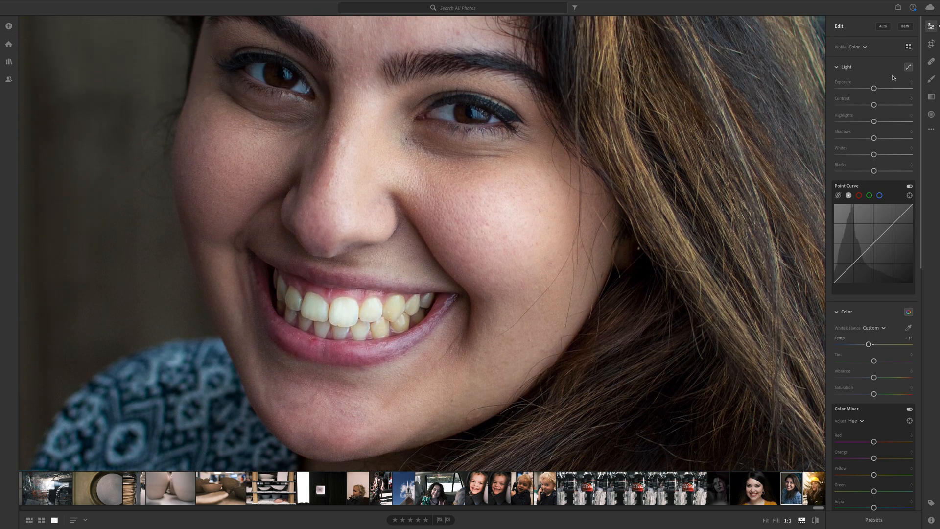
Step: Set up a new brush adjustment with a feather of 35 and a flow of 86
{"action": "left_click", "coordinate": [931, 78]}
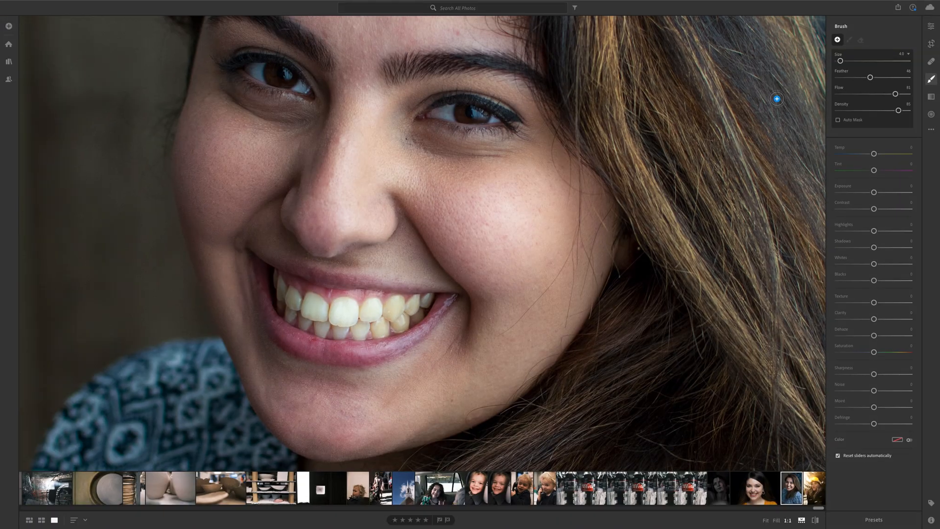
{"action": "left_click_drag", "start_coordinate": [766, 150], "coordinate": [735, 151]}
{"action": "left_click_drag", "start_coordinate": [859, 79], "coordinate": [857, 78]}
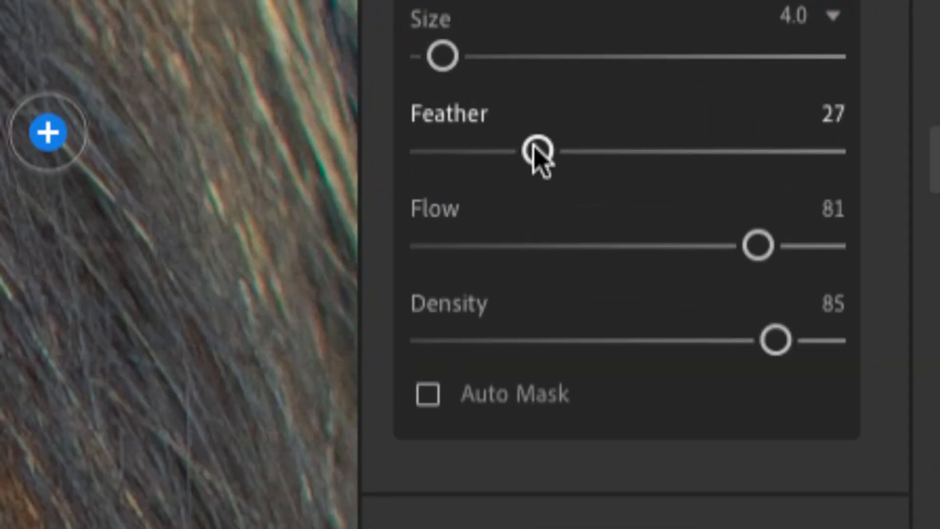
{"action": "left_click_drag", "start_coordinate": [537, 151], "coordinate": [570, 151]}
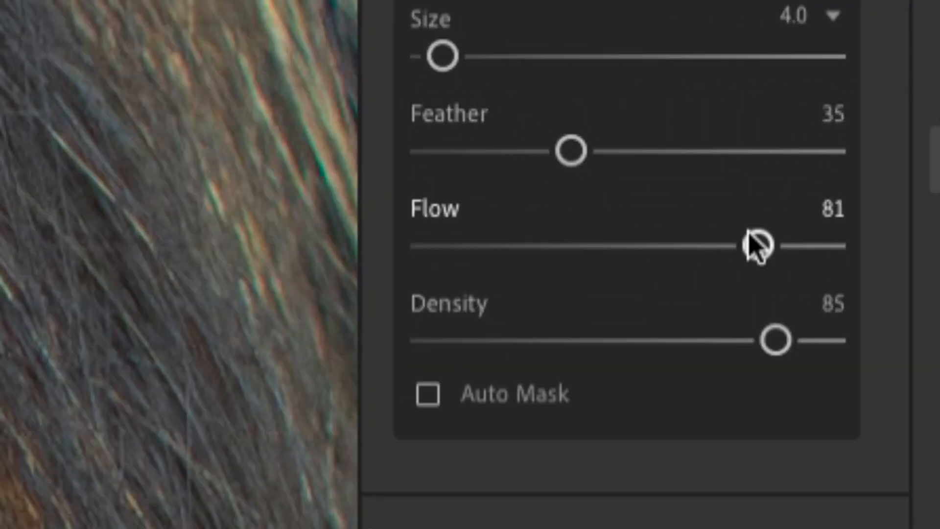
{"action": "left_click_drag", "start_coordinate": [759, 246], "coordinate": [778, 247]}
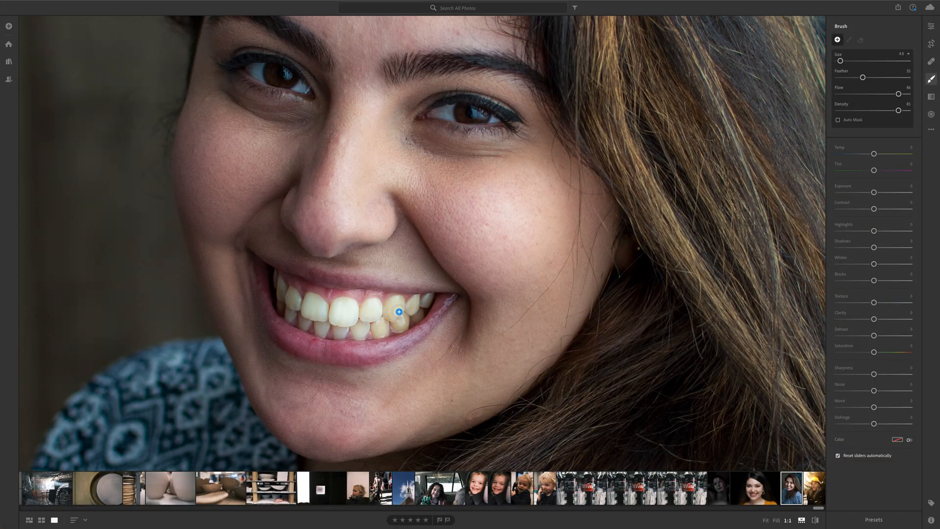
Step: Paint the brush mask over the woman's upper and lower teeth
{"action": "left_click_drag", "start_coordinate": [399, 312], "coordinate": [391, 316]}
{"action": "left_click", "coordinate": [400, 307]}
{"action": "mouse_move", "coordinate": [399, 307]}
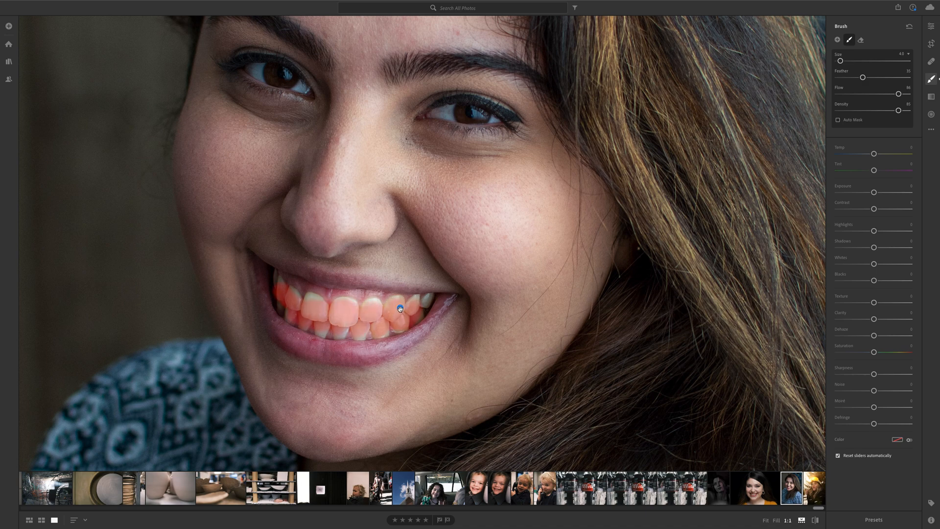
Step: Cycle the tool and mask overlays on and off to check the brush coverage on the teeth
{"action": "key", "text": "o"}
{"action": "key", "text": "h"}
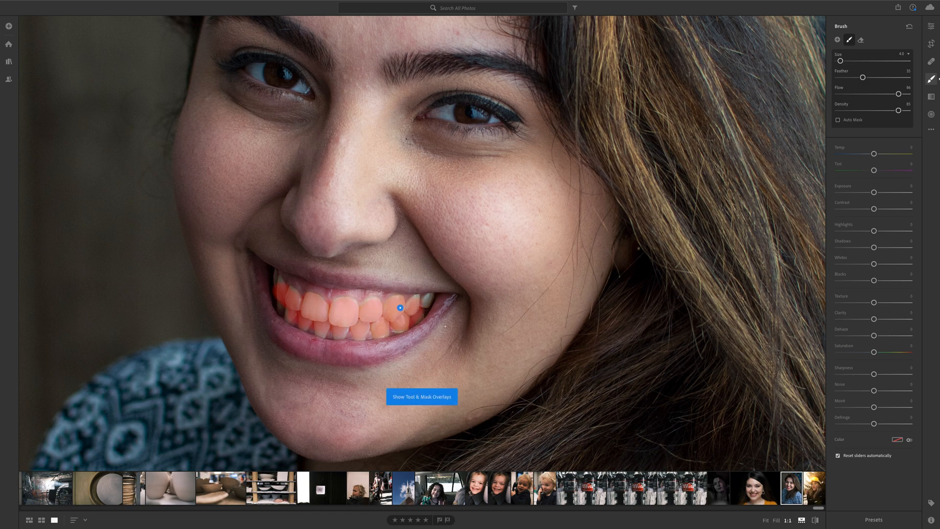
{"action": "key", "text": "h"}
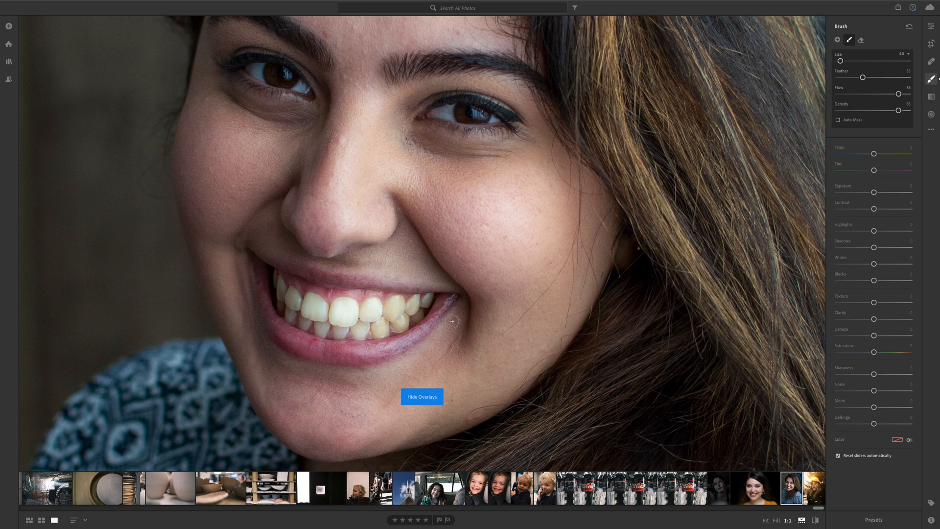
{"action": "key", "text": "h"}
{"action": "key", "text": "o"}
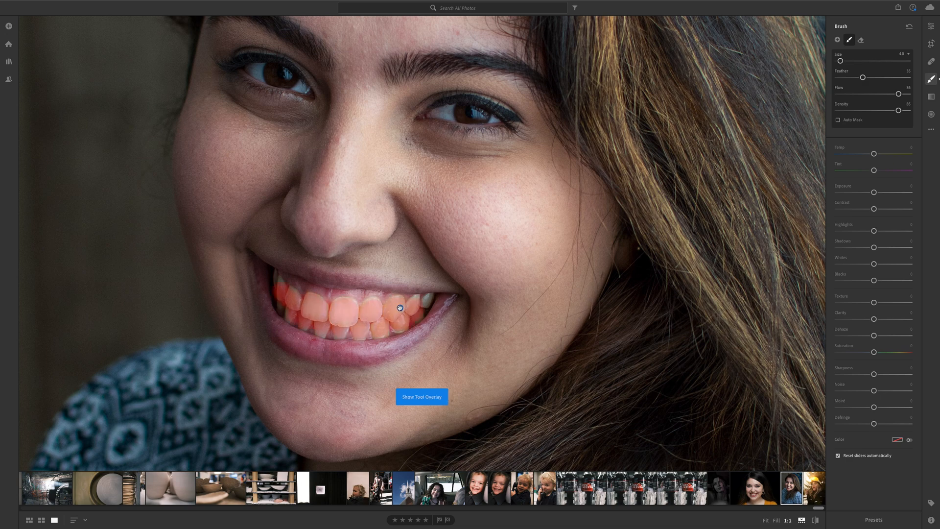
{"action": "key", "text": "o"}
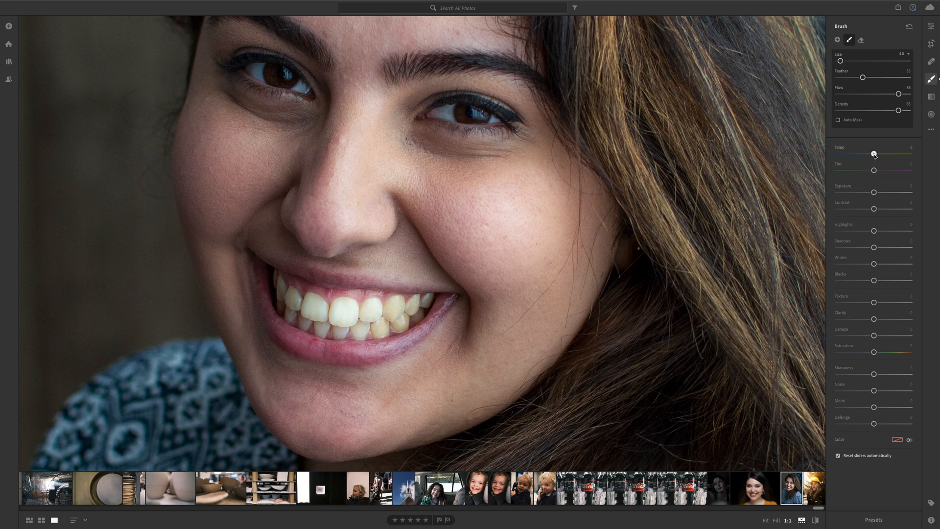
Step: Whiten the brushed teeth with temp -4, exposure +0.12 and saturation -30, and show the whole portrait
{"action": "mouse_move", "coordinate": [874, 155]}
{"action": "left_mouse_down"}
{"action": "mouse_move", "coordinate": [730, 160]}
{"action": "mouse_move", "coordinate": [872, 157]}
{"action": "left_mouse_up"}
{"action": "mouse_move", "coordinate": [874, 194]}
{"action": "left_mouse_down"}
{"action": "mouse_move", "coordinate": [939, 203]}
{"action": "mouse_move", "coordinate": [875, 194]}
{"action": "left_mouse_up"}
{"action": "mouse_move", "coordinate": [874, 354]}
{"action": "left_mouse_down"}
{"action": "mouse_move", "coordinate": [856, 354]}
{"action": "mouse_move", "coordinate": [897, 352]}
{"action": "mouse_move", "coordinate": [826, 350]}
{"action": "mouse_move", "coordinate": [880, 347]}
{"action": "mouse_move", "coordinate": [862, 354]}
{"action": "left_mouse_up"}
{"action": "mouse_move", "coordinate": [870, 155]}
{"action": "left_mouse_down"}
{"action": "mouse_move", "coordinate": [938, 160]}
{"action": "mouse_move", "coordinate": [800, 168]}
{"action": "mouse_move", "coordinate": [873, 157]}
{"action": "left_mouse_up"}
{"action": "left_click", "coordinate": [407, 331]}
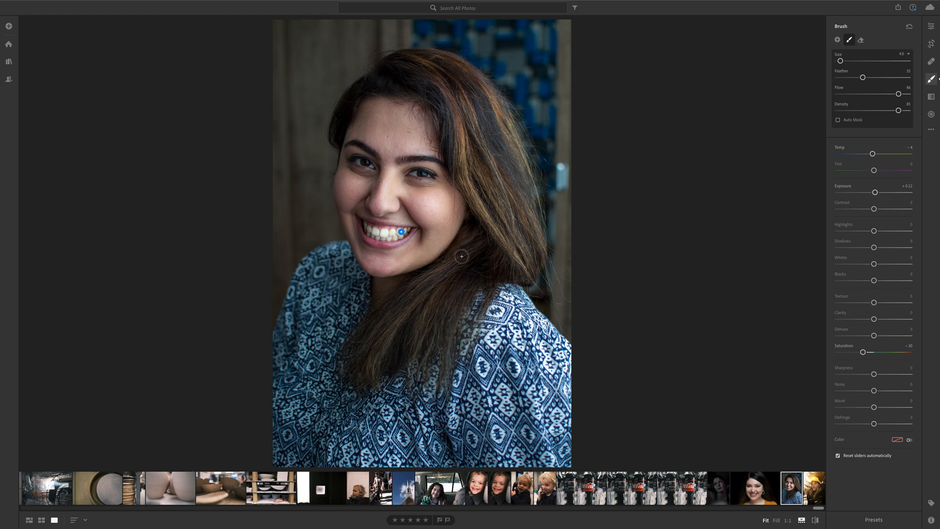
Step: Hide the editing controls and inspect the corrected teeth at 1:1 and in the full portrait view
{"action": "key", "text": "e"}
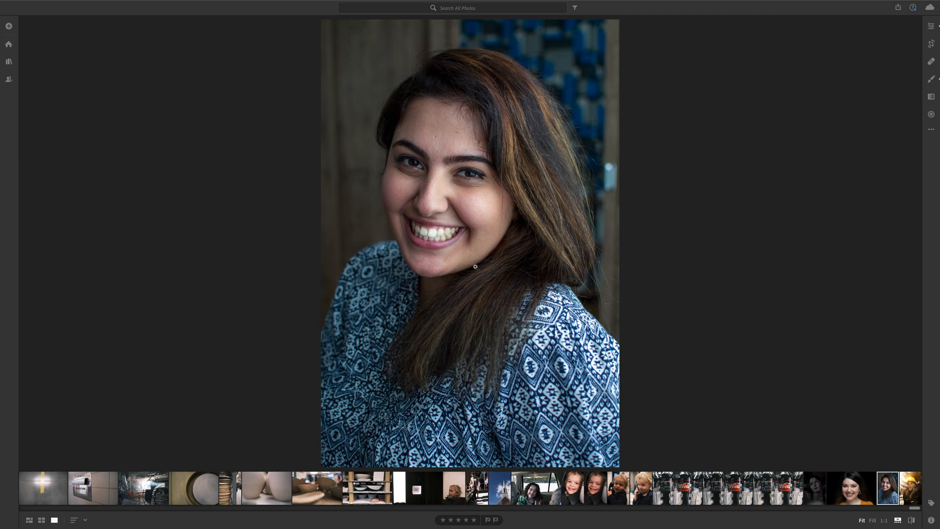
{"action": "left_click", "coordinate": [456, 225]}
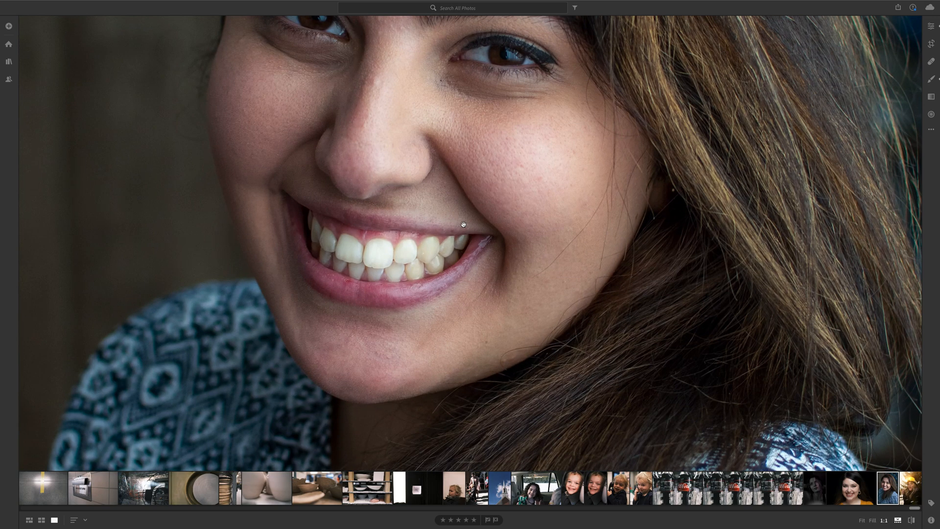
{"action": "left_click", "coordinate": [463, 224]}
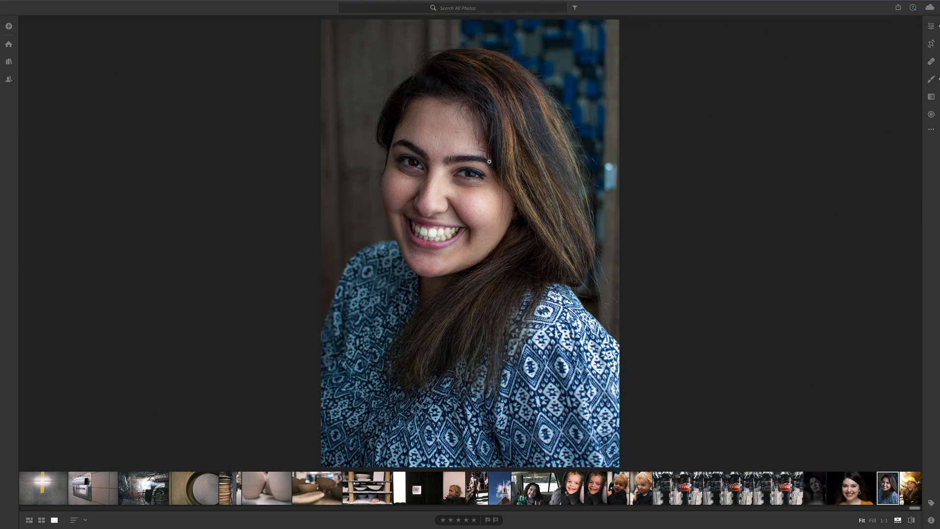
{"action": "mouse_move", "coordinate": [10, 19]}
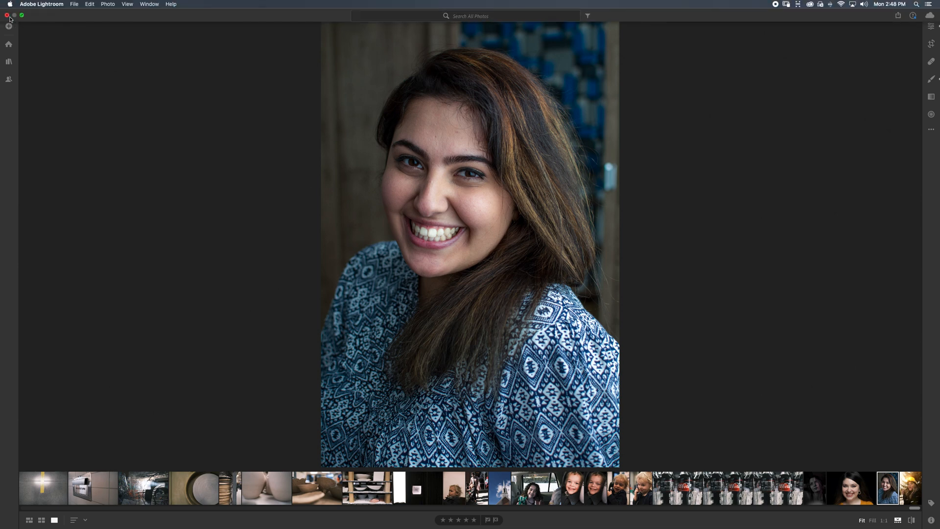